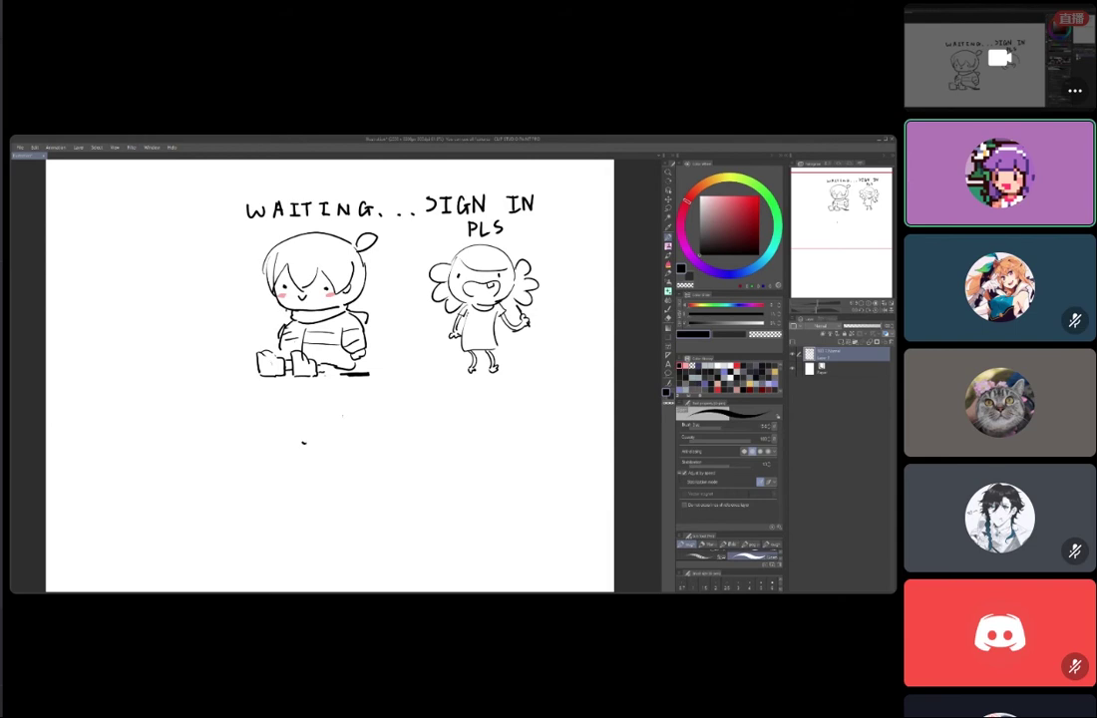
# - Sketch a small rounded pen tablet filled with black hatching, with a pen above it, beneath the two characters
pyautogui.hotkey('ctrl', 'z')
pyautogui.moveTo(362, 417); pyautogui.dragTo(362, 362)
pyautogui.scroll(1, 230, 383)
pyautogui.moveTo(200, 361)
pyautogui.mouseDown()
pyautogui.moveTo(203, 411)
pyautogui.moveTo(232, 413)
pyautogui.mouseUp()
pyautogui.moveTo(198, 360); pyautogui.dragTo(263, 386)
pyautogui.moveTo(178, 404)
pyautogui.mouseDown()
pyautogui.moveTo(215, 370)
pyautogui.moveTo(261, 384)
pyautogui.moveTo(227, 407)
pyautogui.mouseUp()
pyautogui.moveTo(244, 329); pyautogui.dragTo(252, 350)
pyautogui.moveTo(249, 349); pyautogui.dragTo(245, 306)
# - Handwrite "- wacom intuos small" underneath the hatched tablet sketch
pyautogui.scroll(-1, 335, 374)
pyautogui.moveTo(131, 351); pyautogui.dragTo(196, 360)
pyautogui.moveTo(205, 352); pyautogui.dragTo(250, 359)
pyautogui.moveTo(256, 349); pyautogui.dragTo(296, 357)
pyautogui.moveTo(303, 347); pyautogui.dragTo(383, 349)
pyautogui.moveTo(397, 325)
pyautogui.mouseDown()
pyautogui.moveTo(393, 347)
pyautogui.moveTo(404, 346)
pyautogui.mouseUp()
# - Handwrite the price range "~$50 - $70" below the Wacom line
pyautogui.moveTo(143, 395); pyautogui.dragTo(184, 398)
pyautogui.moveTo(191, 383)
pyautogui.mouseDown()
pyautogui.moveTo(206, 386)
pyautogui.moveTo(170, 397)
pyautogui.mouseUp()
pyautogui.moveTo(176, 380)
pyautogui.mouseDown()
pyautogui.moveTo(175, 401)
pyautogui.moveTo(197, 387)
pyautogui.moveTo(237, 404)
pyautogui.moveTo(254, 389)
pyautogui.moveTo(221, 401)
pyautogui.mouseUp()
pyautogui.moveTo(228, 385); pyautogui.dragTo(226, 405)
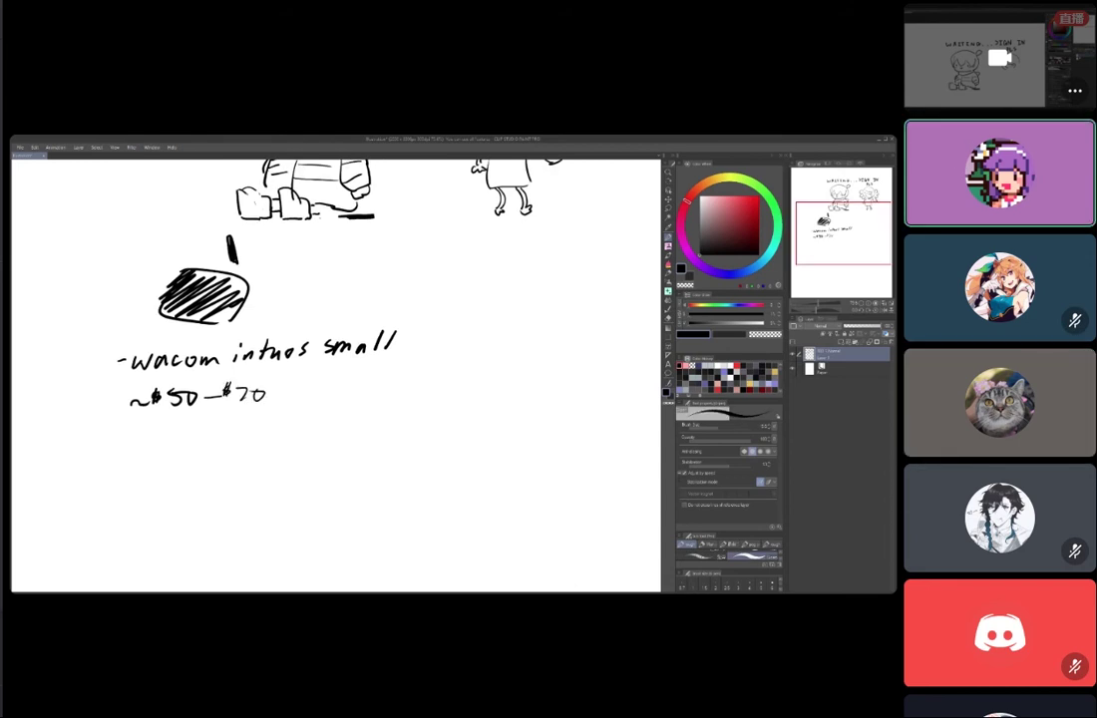
# - Draw a larger slanted display tablet outline beside the hatched tablet, undoing the strokes that miss
pyautogui.moveTo(331, 458); pyautogui.dragTo(317, 476)
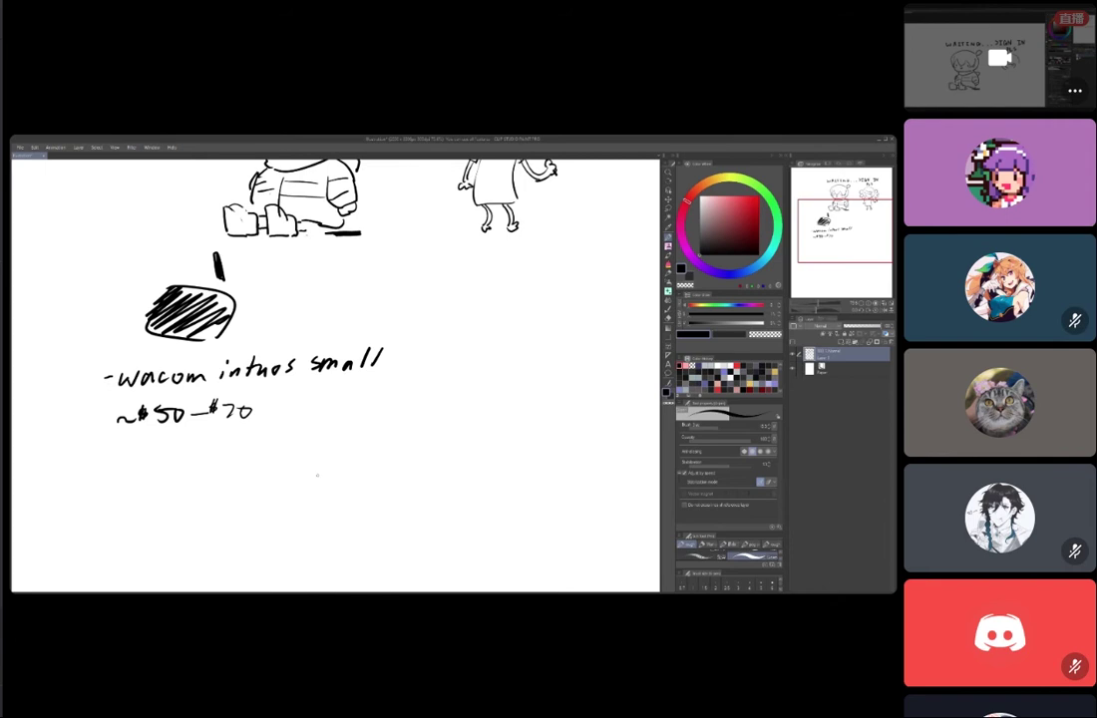
pyautogui.moveTo(456, 299); pyautogui.dragTo(420, 350)
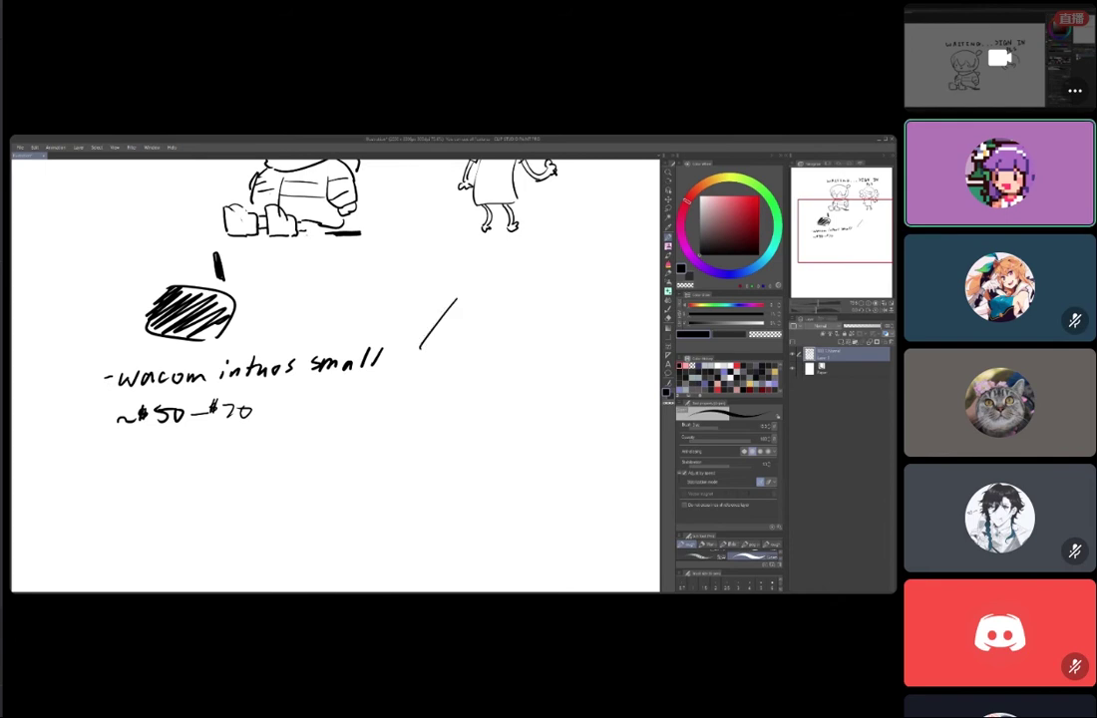
pyautogui.hotkey('ctrl', 'z')
pyautogui.moveTo(460, 297)
pyautogui.mouseDown()
pyautogui.moveTo(435, 341)
pyautogui.moveTo(441, 329)
pyautogui.moveTo(575, 332)
pyautogui.mouseUp()
pyautogui.hotkey('ctrl', 'z')
pyautogui.hotkey('ctrl', 'z')
pyautogui.moveTo(441, 334); pyautogui.dragTo(566, 332)
pyautogui.moveTo(468, 287)
pyautogui.mouseDown()
pyautogui.moveTo(564, 285)
pyautogui.moveTo(565, 328)
pyautogui.mouseUp()
# - Handwrite "- Artist 12" underneath the display tablet outline
pyautogui.moveTo(426, 354); pyautogui.dragTo(386, 367)
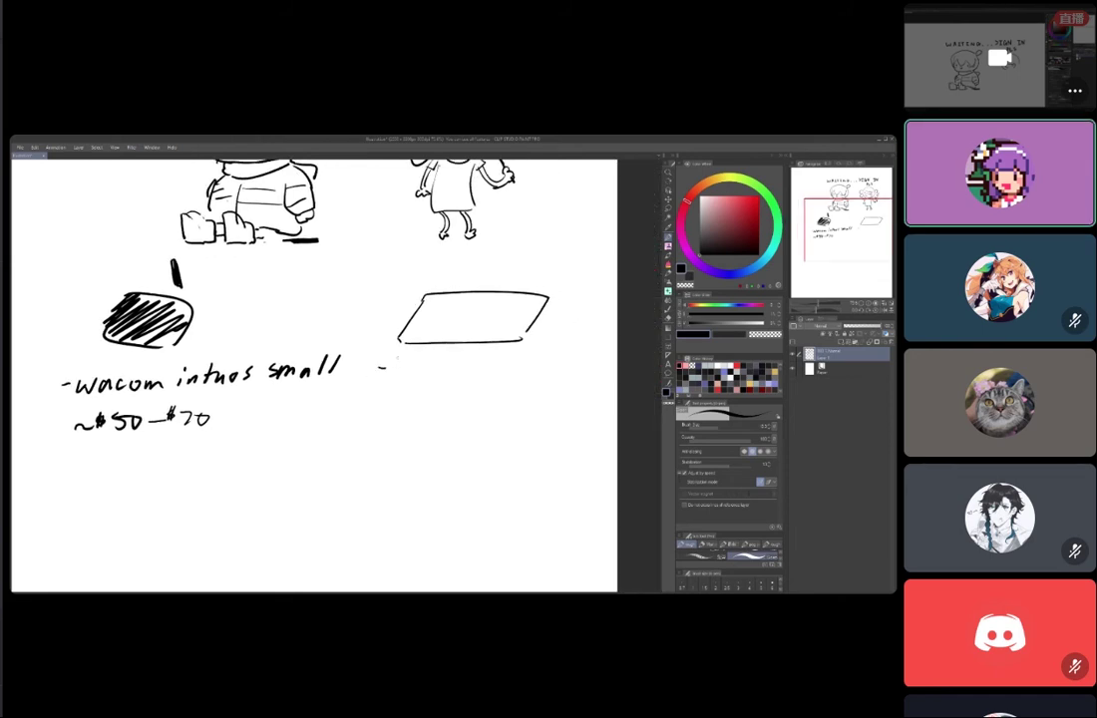
pyautogui.moveTo(399, 361)
pyautogui.mouseDown()
pyautogui.moveTo(389, 381)
pyautogui.moveTo(401, 381)
pyautogui.mouseUp()
pyautogui.hotkey('ctrl', 'z')
pyautogui.moveTo(393, 375)
pyautogui.mouseDown()
pyautogui.moveTo(405, 381)
pyautogui.moveTo(413, 369)
pyautogui.mouseUp()
pyautogui.moveTo(421, 363)
pyautogui.mouseDown()
pyautogui.moveTo(415, 381)
pyautogui.moveTo(424, 370)
pyautogui.mouseUp()
pyautogui.moveTo(425, 372); pyautogui.dragTo(428, 379)
pyautogui.moveTo(445, 363)
pyautogui.mouseDown()
pyautogui.moveTo(440, 381)
pyautogui.moveTo(450, 370)
pyautogui.mouseUp()
pyautogui.moveTo(471, 361)
pyautogui.mouseDown()
pyautogui.moveTo(464, 379)
pyautogui.moveTo(481, 376)
pyautogui.mouseUp()
# - Handwrite the brand "xp-pen" below the Artist 12 label
pyautogui.moveTo(414, 390); pyautogui.dragTo(424, 404)
pyautogui.moveTo(424, 391)
pyautogui.mouseDown()
pyautogui.moveTo(414, 404)
pyautogui.moveTo(429, 405)
pyautogui.mouseUp()
pyautogui.moveTo(429, 391); pyautogui.dragTo(446, 397)
pyautogui.moveTo(454, 389); pyautogui.dragTo(454, 399)
pyautogui.moveTo(461, 399); pyautogui.dragTo(482, 404)
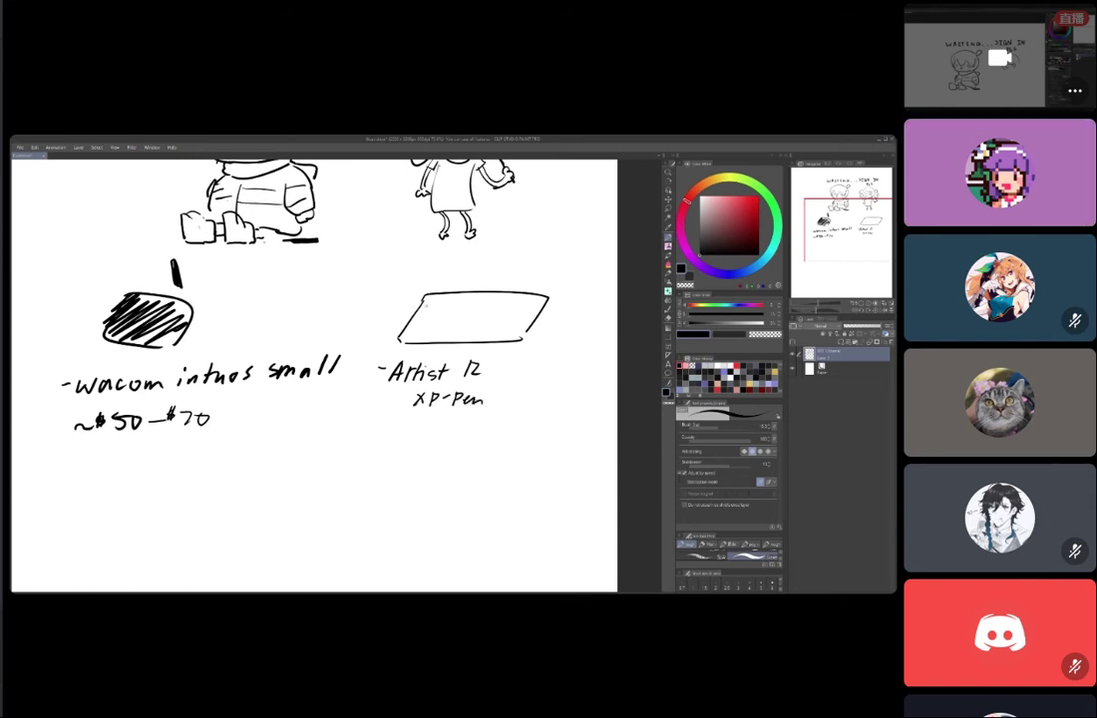
# - Draw an inner border inside the display tablet outline to mark its screen area
pyautogui.moveTo(430, 299)
pyautogui.mouseDown()
pyautogui.moveTo(409, 335)
pyautogui.moveTo(513, 334)
pyautogui.mouseUp()
pyautogui.moveTo(433, 297); pyautogui.dragTo(532, 297)
pyautogui.moveTo(532, 297); pyautogui.dragTo(513, 329)
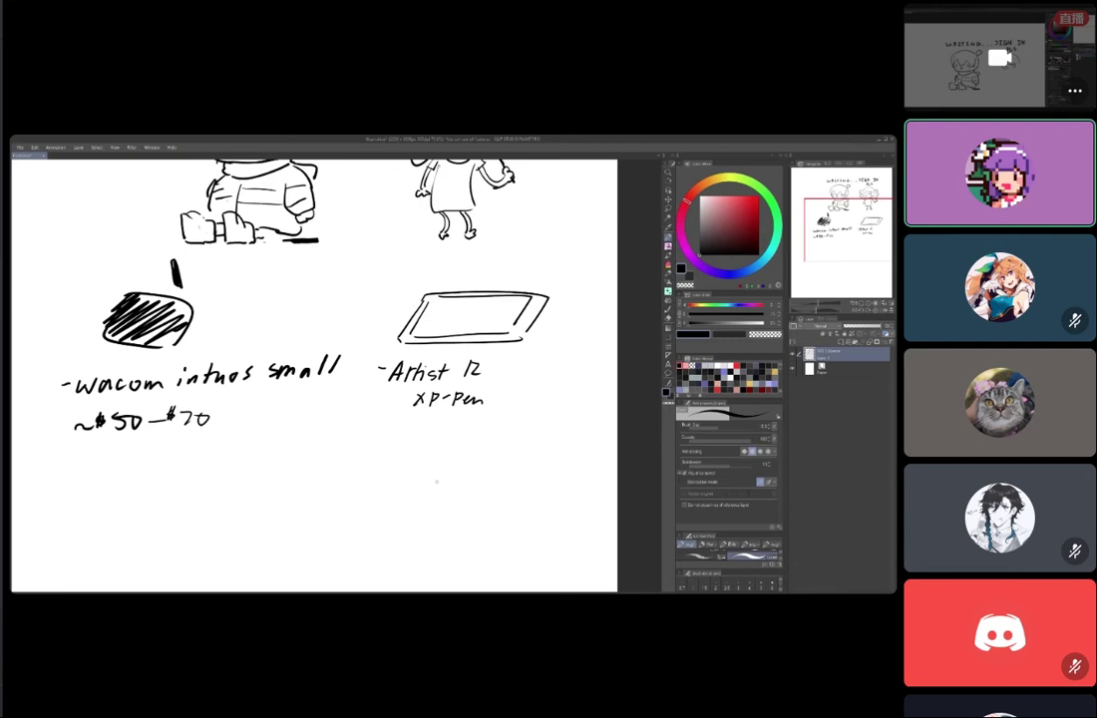
# - Add a width bracket labelled "12 in" above the display tablet and a shorter labelled bracket for its screen
pyautogui.moveTo(432, 289)
pyautogui.mouseDown()
pyautogui.moveTo(513, 279)
pyautogui.moveTo(548, 286)
pyautogui.mouseUp()
pyautogui.moveTo(481, 256)
pyautogui.mouseDown()
pyautogui.moveTo(478, 266)
pyautogui.moveTo(495, 265)
pyautogui.mouseUp()
pyautogui.moveTo(498, 265); pyautogui.dragTo(505, 265)
pyautogui.moveTo(431, 289); pyautogui.dragTo(521, 285)
pyautogui.moveTo(523, 282); pyautogui.dragTo(528, 285)
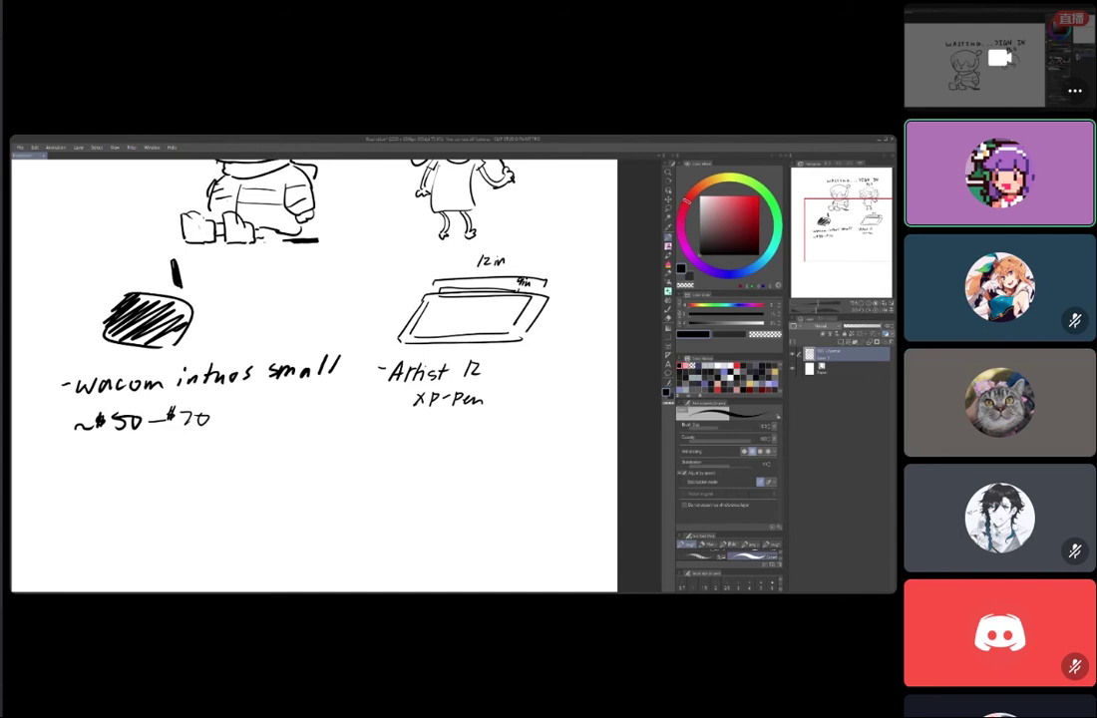
pyautogui.moveTo(239, 479); pyautogui.dragTo(248, 453)
pyautogui.moveTo(172, 527)
pyautogui.mouseDown()
pyautogui.moveTo(303, 417)
pyautogui.moveTo(339, 418)
pyautogui.moveTo(361, 401)
pyautogui.mouseUp()
pyautogui.hotkey('ctrl', 'z')
pyautogui.hotkey('ctrl', 'z')
pyautogui.hotkey('ctrl', 'z')
pyautogui.hotkey('ctrl', 'z')
pyautogui.hotkey('ctrl', 'z')
pyautogui.hotkey('ctrl', 'z')
pyautogui.moveTo(203, 514); pyautogui.dragTo(347, 401)
pyautogui.hotkey('ctrl', 'z')
pyautogui.moveTo(209, 514)
pyautogui.mouseDown()
pyautogui.moveTo(320, 422)
pyautogui.moveTo(328, 429)
pyautogui.mouseUp()
pyautogui.hotkey('ctrl', 'z')
pyautogui.hotkey('ctrl', 'z')
pyautogui.moveTo(460, 330); pyautogui.dragTo(393, 341)
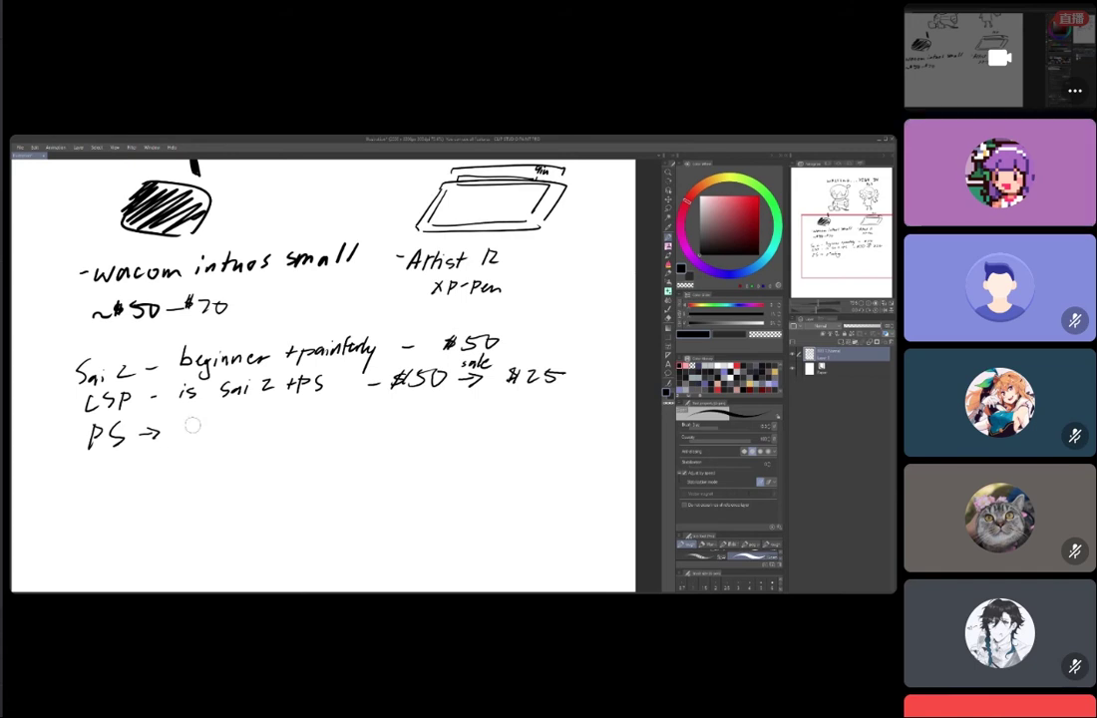
# - Complete the handwritten PS line as "PS - FireAlpaca - procreate $50?", replacing the arrow with a dash
pyautogui.moveTo(160, 435); pyautogui.dragTo(152, 429)
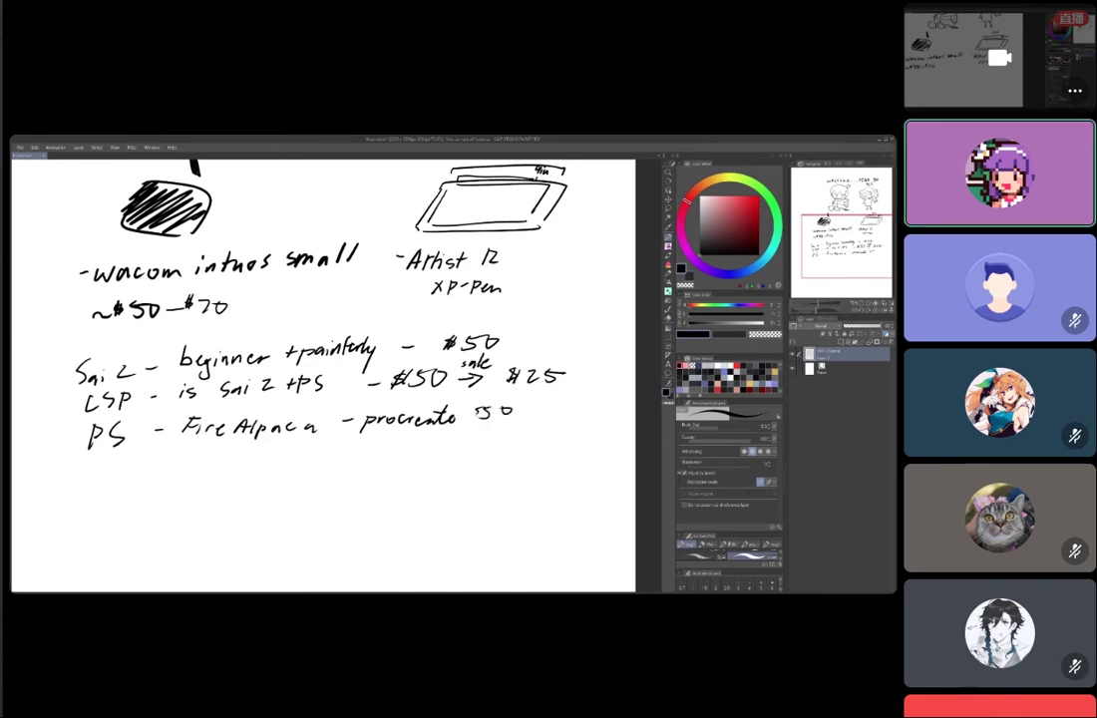
pyautogui.moveTo(481, 405); pyautogui.dragTo(477, 417)
pyautogui.moveTo(515, 408)
pyautogui.mouseDown()
pyautogui.moveTo(528, 406)
pyautogui.moveTo(522, 417)
pyautogui.mouseUp()
pyautogui.click(524, 421)
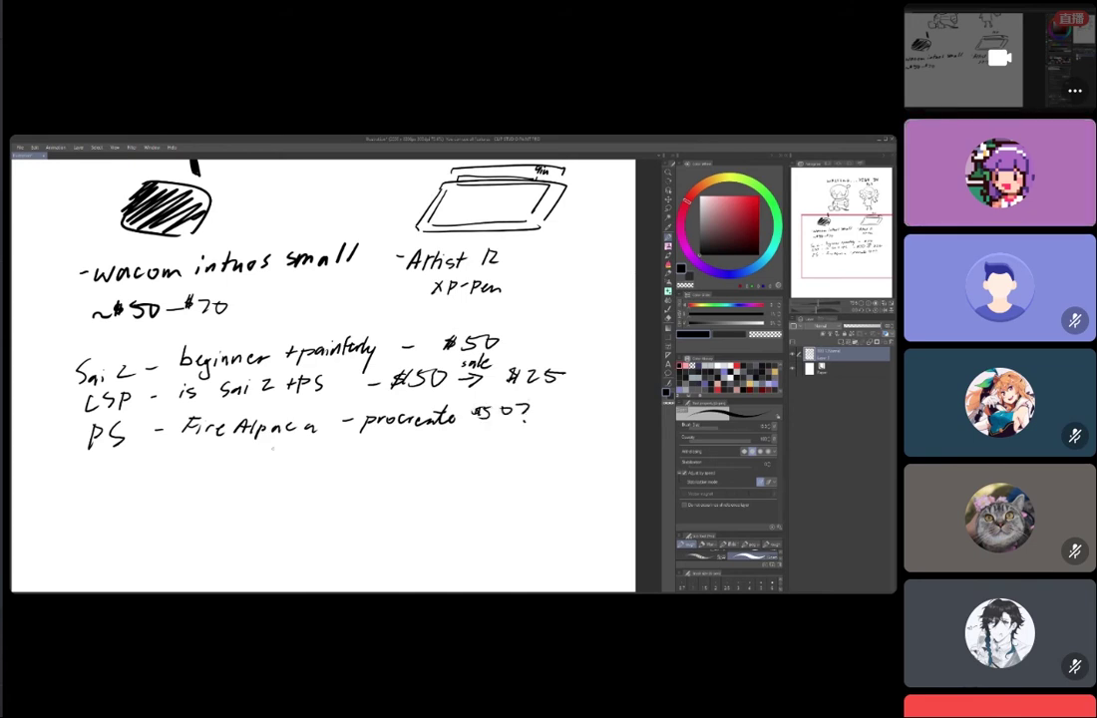
# - Handwrite "- Medibang" below the FireAlpaca entry
pyautogui.moveTo(253, 454); pyautogui.dragTo(310, 458)
pyautogui.moveTo(320, 450)
pyautogui.mouseDown()
pyautogui.moveTo(378, 459)
pyautogui.moveTo(374, 473)
pyautogui.mouseUp()
pyautogui.click(331, 444)
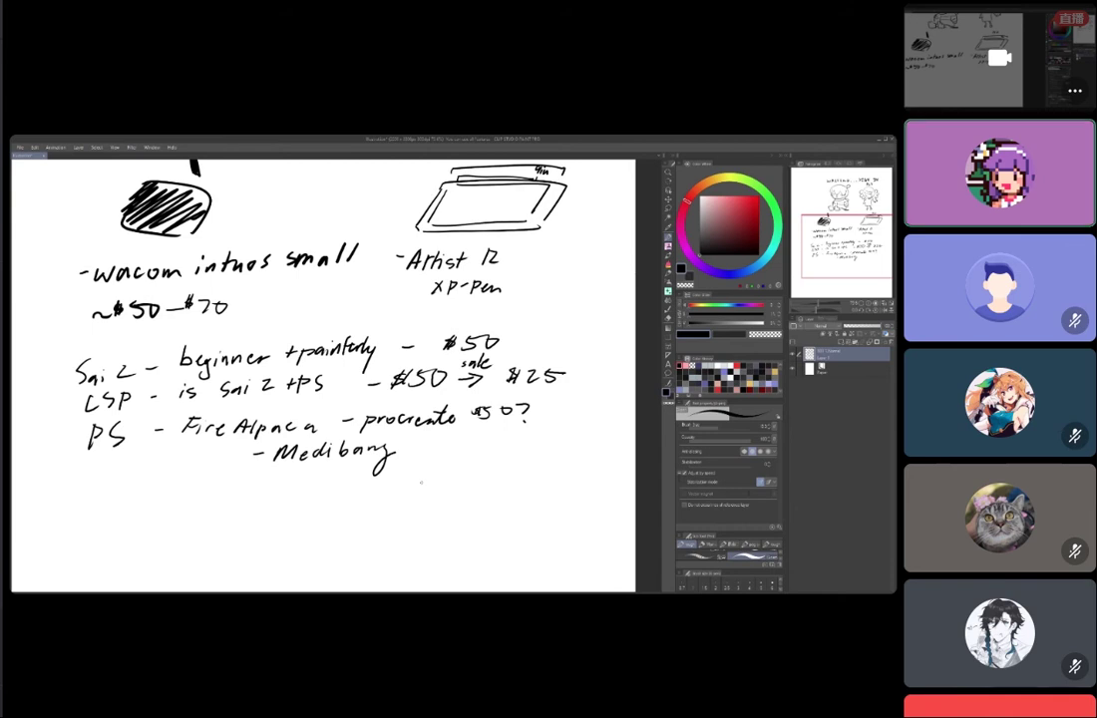
# - Replace the handwritten Procreate price with "$10"
pyautogui.moveTo(470, 411); pyautogui.dragTo(477, 413)
pyautogui.moveTo(479, 400); pyautogui.dragTo(482, 417)
pyautogui.moveTo(495, 403)
pyautogui.mouseDown()
pyautogui.moveTo(492, 420)
pyautogui.moveTo(520, 403)
pyautogui.mouseUp()
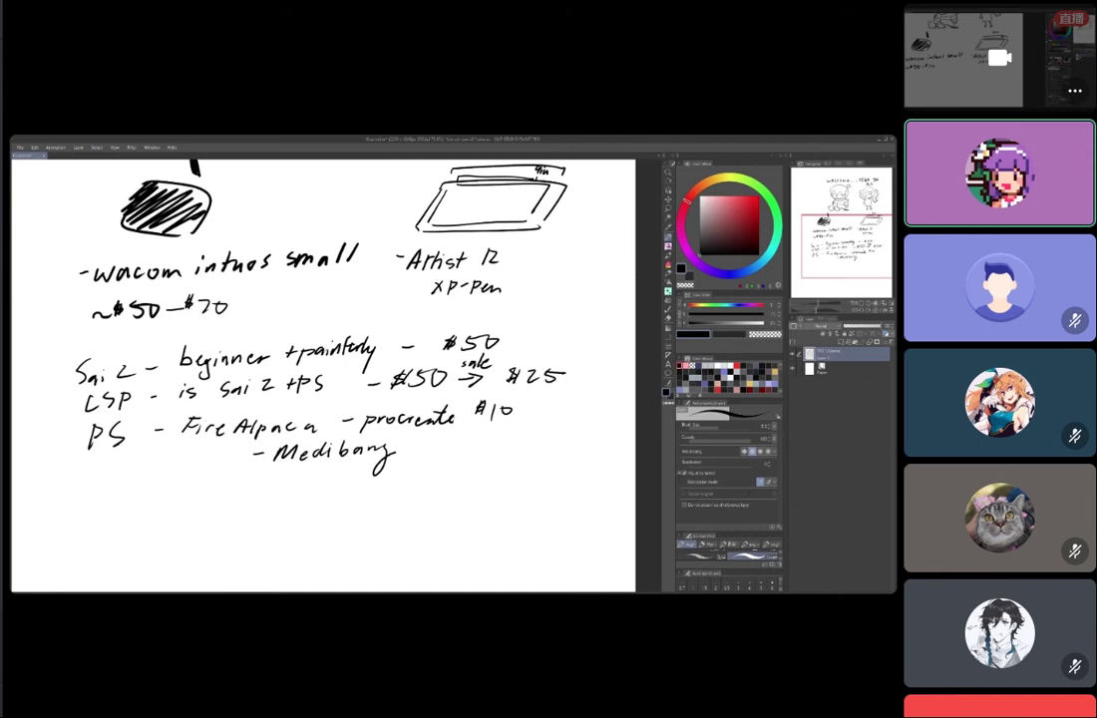
pyautogui.scroll(-3, 127, 212)
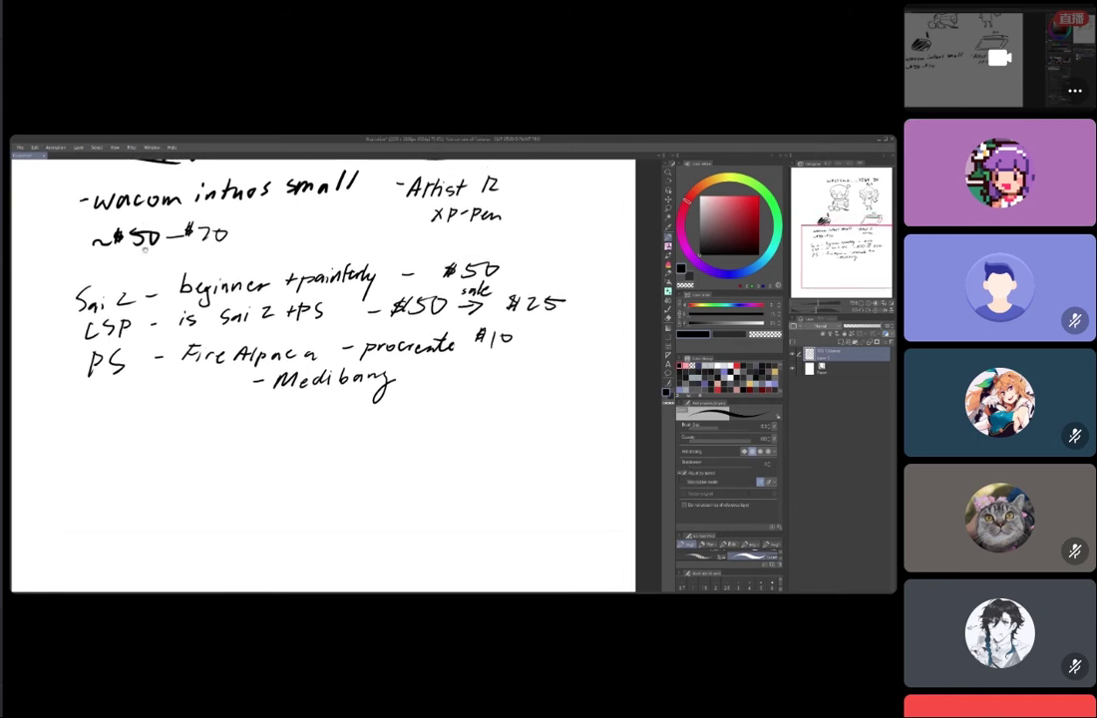
pyautogui.scroll(-3, 144, 250)
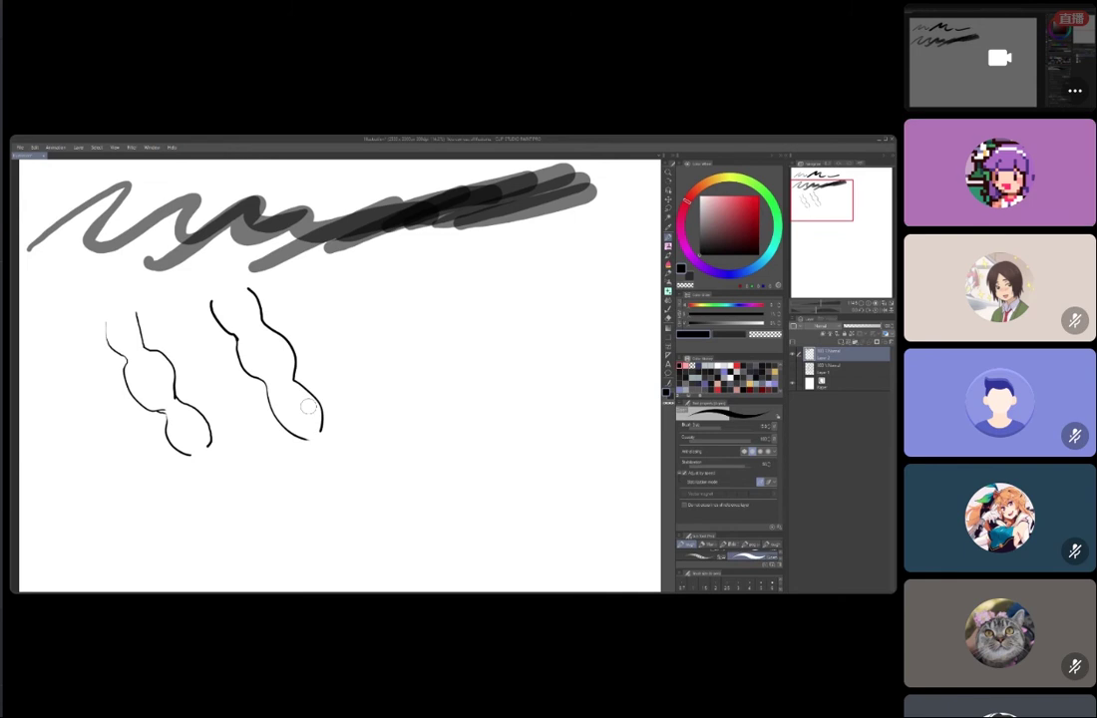
pyautogui.moveTo(320, 448)
pyautogui.mouseDown()
pyautogui.moveTo(325, 408)
pyautogui.moveTo(309, 415)
pyautogui.moveTo(294, 379)
pyautogui.moveTo(320, 408)
pyautogui.moveTo(249, 303)
pyautogui.moveTo(228, 324)
pyautogui.moveTo(248, 359)
pyautogui.moveTo(220, 335)
pyautogui.moveTo(233, 333)
pyautogui.moveTo(278, 433)
pyautogui.moveTo(277, 413)
pyautogui.moveTo(199, 452)
pyautogui.moveTo(206, 462)
pyautogui.moveTo(213, 454)
pyautogui.moveTo(157, 403)
pyautogui.moveTo(167, 397)
pyautogui.moveTo(204, 426)
pyautogui.moveTo(165, 364)
pyautogui.moveTo(175, 375)
pyautogui.moveTo(140, 352)
pyautogui.moveTo(142, 334)
pyautogui.moveTo(165, 369)
pyautogui.moveTo(137, 320)
pyautogui.moveTo(114, 317)
pyautogui.moveTo(124, 384)
pyautogui.moveTo(198, 475)
pyautogui.mouseUp()
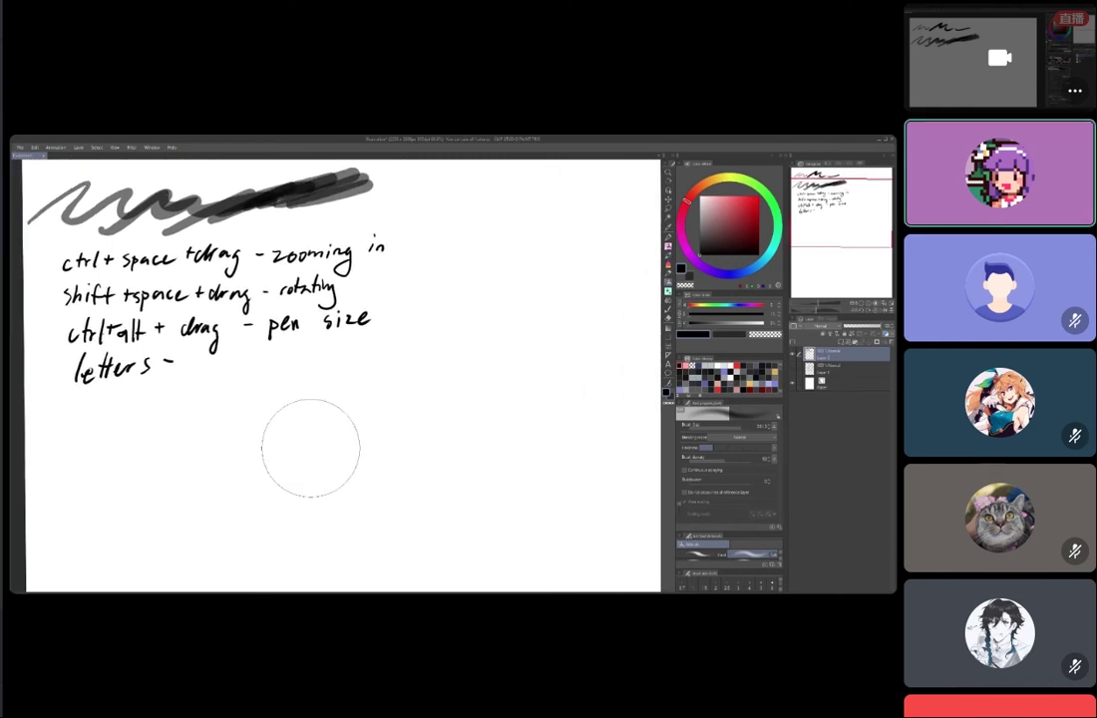
# - Draw a simple cartoon character with puffy hair in black pen below the shortcut notes, on a new layer
pyautogui.press('p')
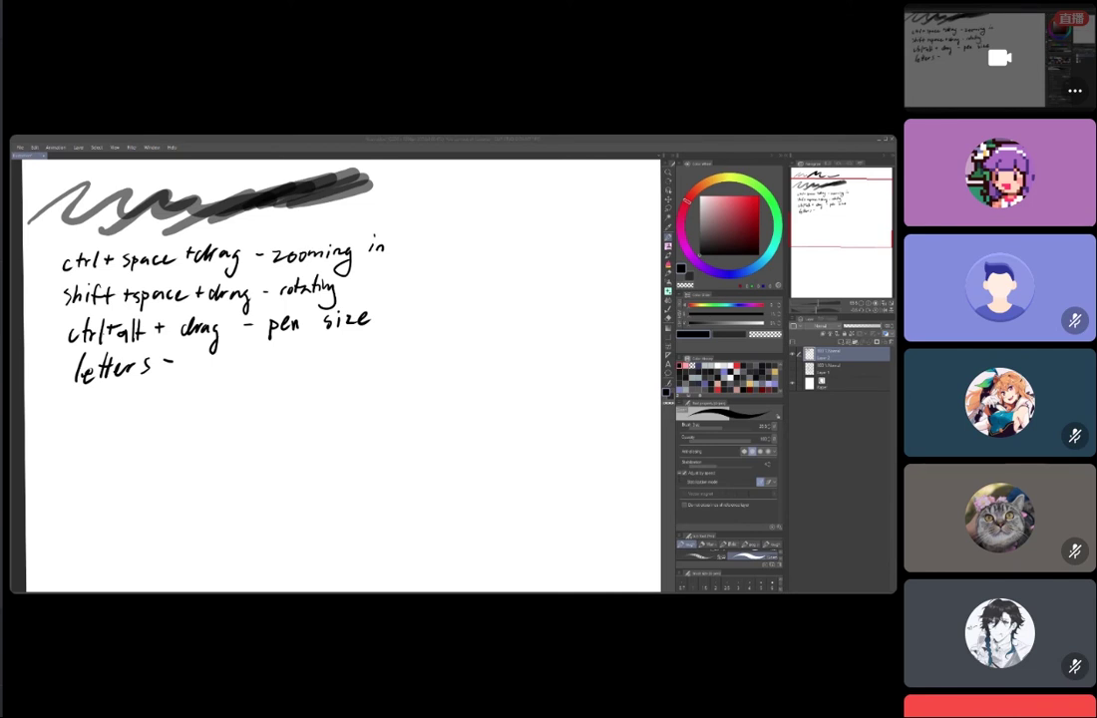
pyautogui.moveTo(534, 421)
pyautogui.mouseDown()
pyautogui.moveTo(508, 409)
pyautogui.moveTo(532, 369)
pyautogui.moveTo(518, 372)
pyautogui.moveTo(517, 415)
pyautogui.mouseUp()
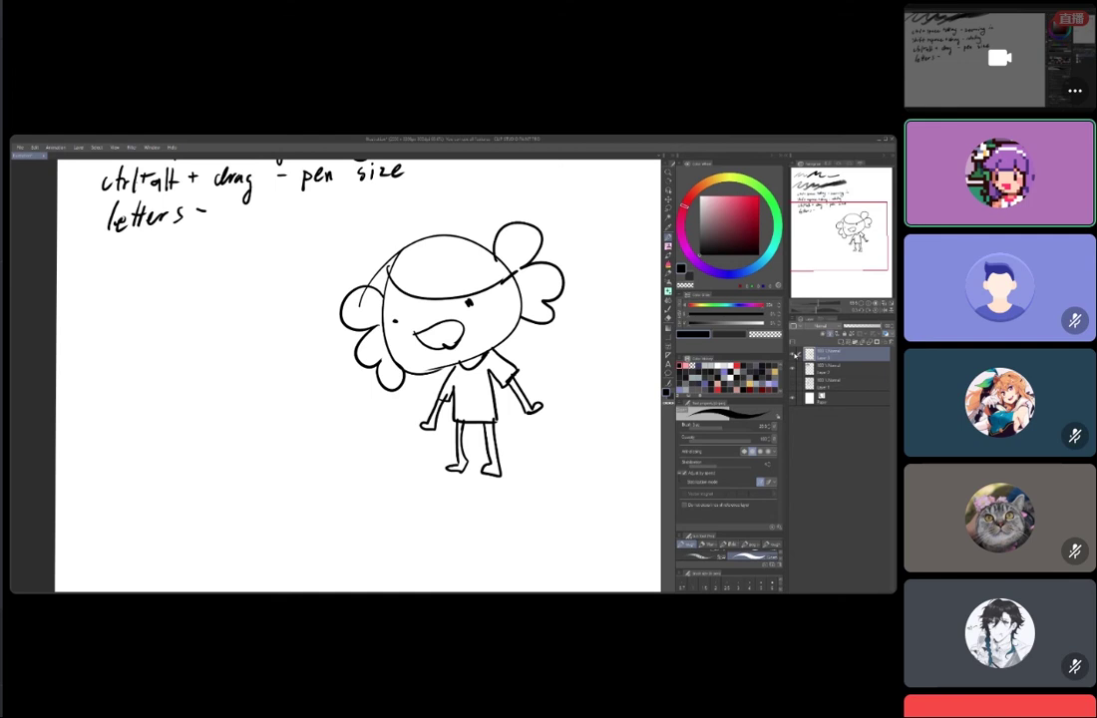
# - Create a layer folder beneath the character's line art layer and add a new layer inside it
pyautogui.hotkey('alt', '[')
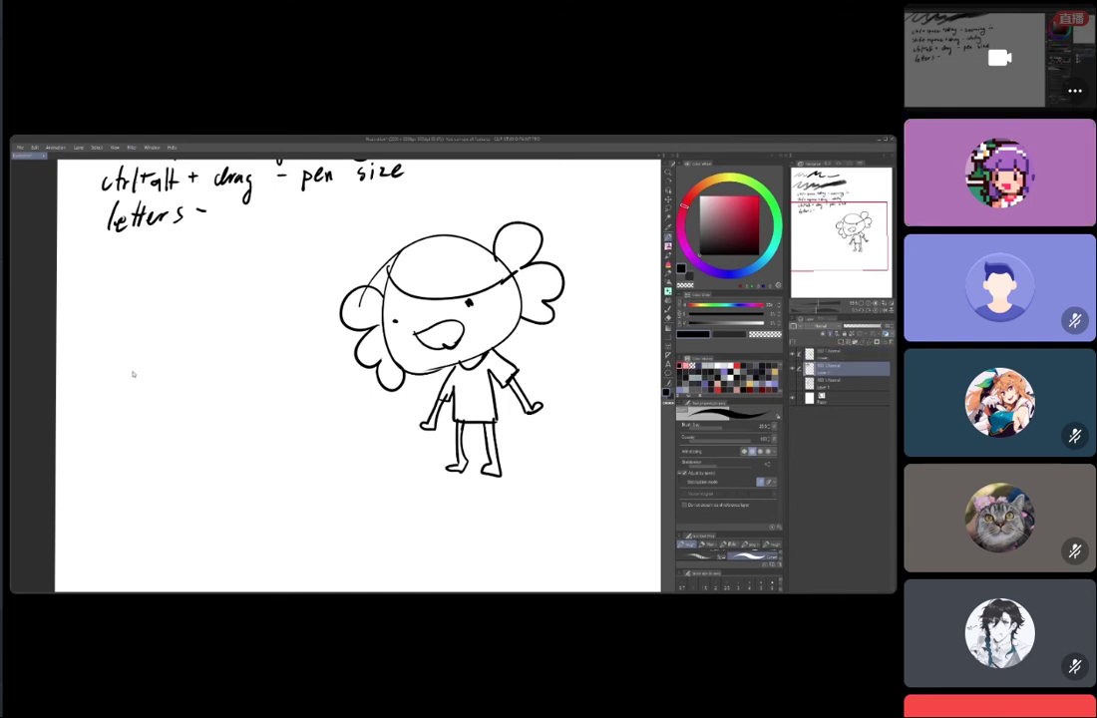
pyautogui.hotkey('ctrl', 'shift', 'n')
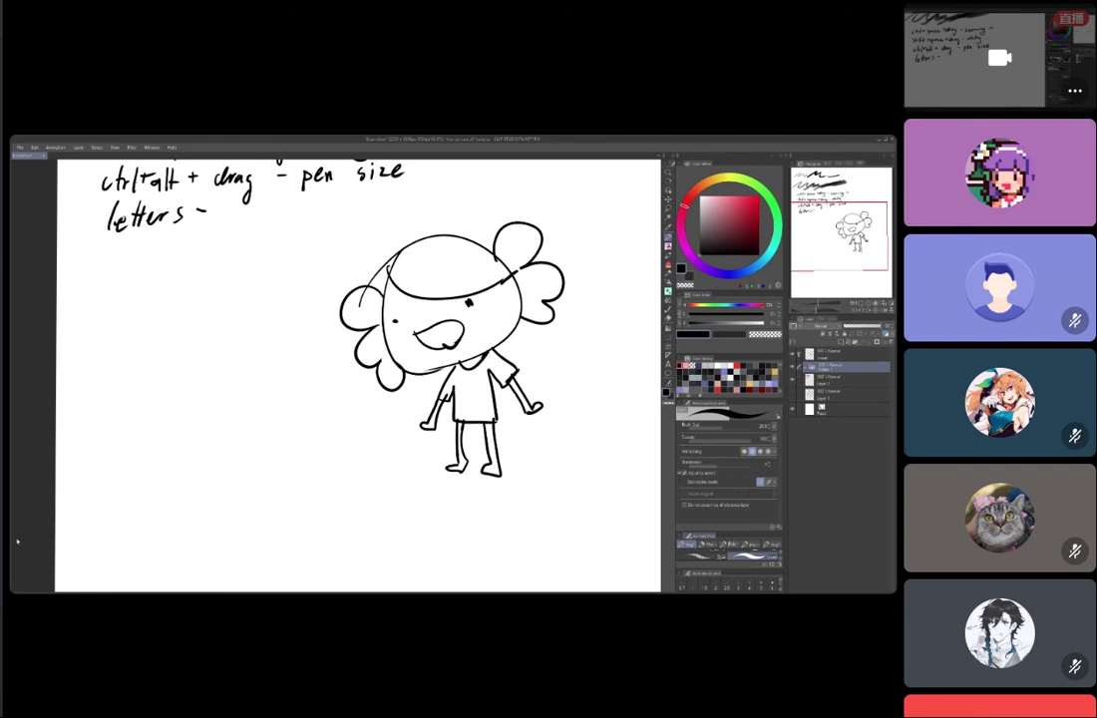
pyautogui.hotkey('ctrl', 'g')
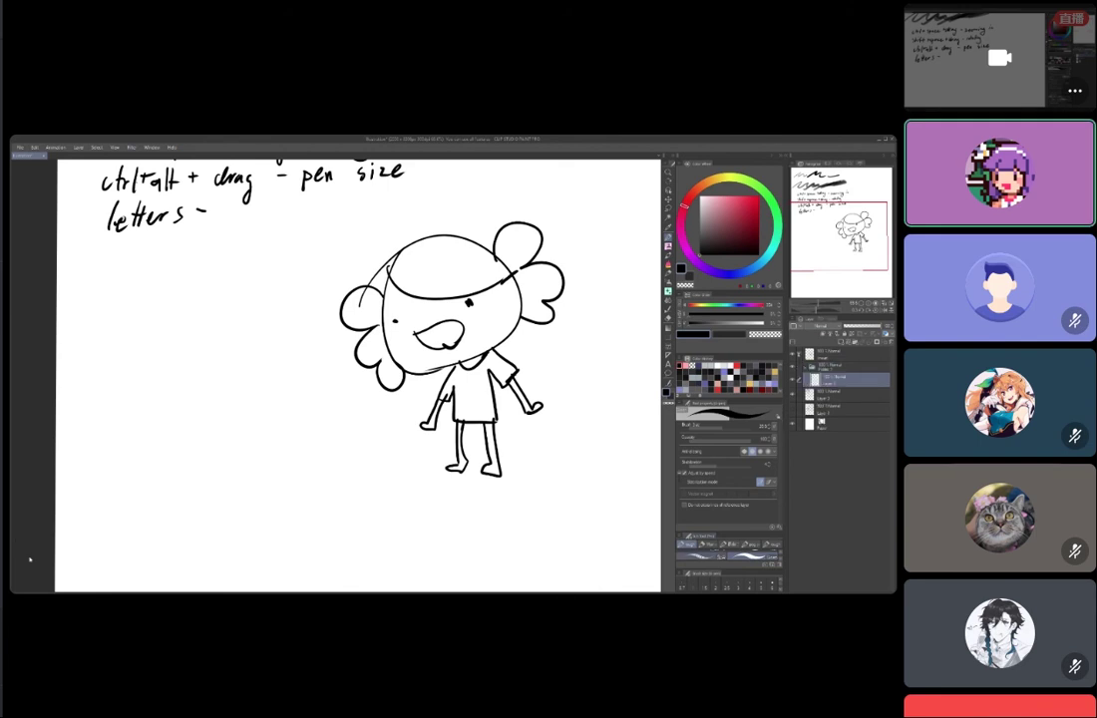
# - Paint two broad pinkish-red strokes across the character on the new layer inside the folder
pyautogui.press('x')
pyautogui.moveTo(723, 212); pyautogui.dragTo(741, 195)
pyautogui.moveTo(370, 457); pyautogui.dragTo(613, 249)
pyautogui.hotkey('ctrl', 'z')
pyautogui.moveTo(327, 518)
pyautogui.mouseDown()
pyautogui.moveTo(391, 396)
pyautogui.moveTo(587, 253)
pyautogui.mouseUp()
pyautogui.hotkey('ctrl', 'z')
pyautogui.moveTo(372, 482); pyautogui.dragTo(603, 243)
pyautogui.moveTo(386, 515)
pyautogui.mouseDown()
pyautogui.moveTo(447, 254)
pyautogui.moveTo(521, 225)
pyautogui.mouseUp()
pyautogui.hotkey('ctrl', 'z')
pyautogui.moveTo(390, 490)
pyautogui.mouseDown()
pyautogui.moveTo(601, 245)
pyautogui.moveTo(614, 274)
pyautogui.mouseUp()
pyautogui.hotkey('ctrl', 'z')
pyautogui.moveTo(397, 465); pyautogui.dragTo(624, 286)
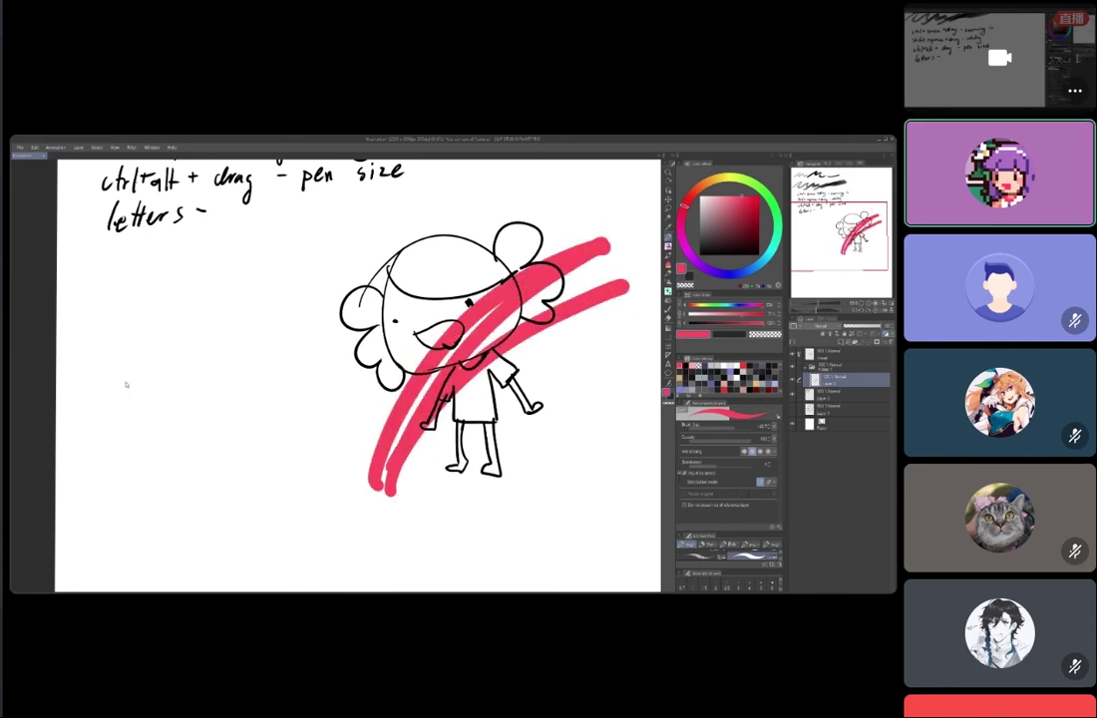
# - Remove the pinkish-red strokes from the layer beneath the line art
pyautogui.moveTo(830, 361)
pyautogui.mouseDown()
pyautogui.moveTo(833, 347)
pyautogui.moveTo(838, 384)
pyautogui.mouseUp()
pyautogui.moveTo(459, 329); pyautogui.dragTo(453, 348)
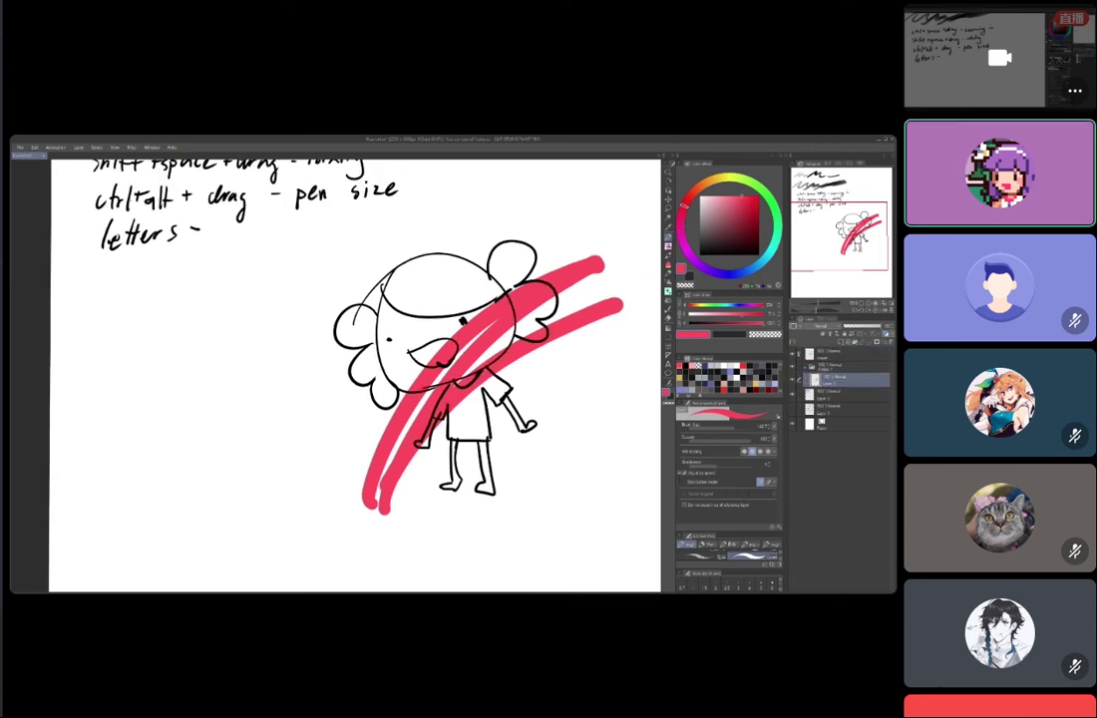
pyautogui.moveTo(543, 327)
pyautogui.mouseDown()
pyautogui.moveTo(594, 314)
pyautogui.moveTo(399, 367)
pyautogui.moveTo(377, 490)
pyautogui.moveTo(372, 382)
pyautogui.moveTo(518, 382)
pyautogui.moveTo(498, 394)
pyautogui.mouseUp()
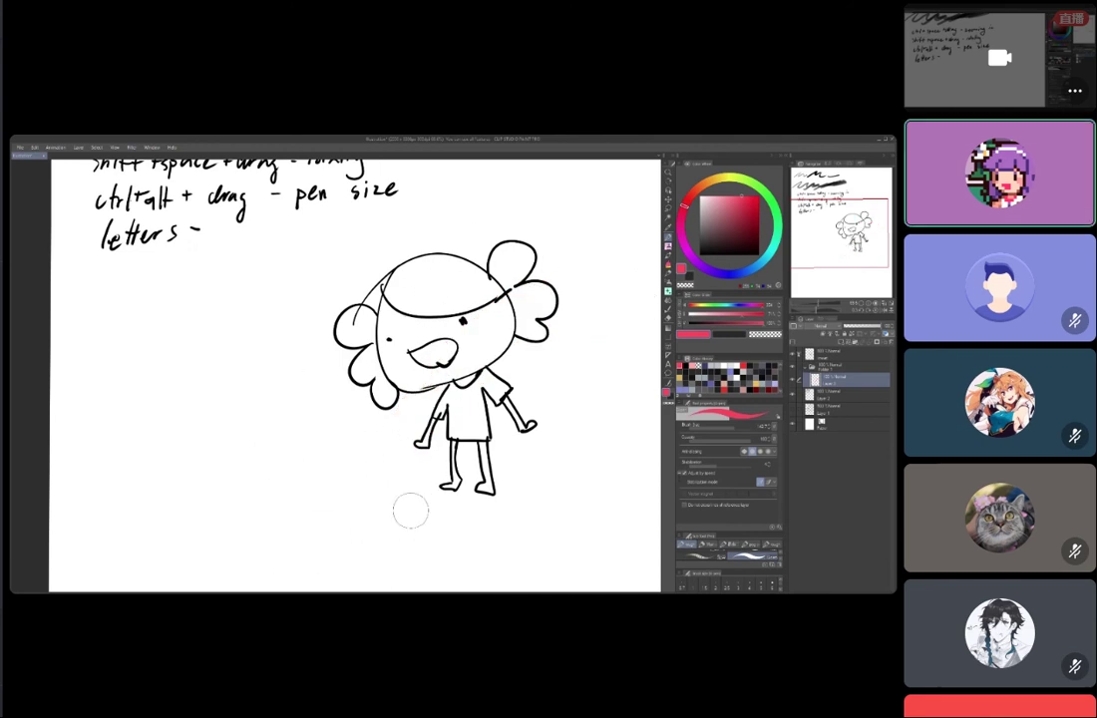
pyautogui.moveTo(393, 309)
pyautogui.mouseDown()
pyautogui.moveTo(399, 367)
pyautogui.moveTo(419, 369)
pyautogui.moveTo(443, 371)
pyautogui.moveTo(489, 309)
pyautogui.moveTo(505, 319)
pyautogui.moveTo(487, 364)
pyautogui.moveTo(461, 381)
pyautogui.mouseUp()
pyautogui.hotkey('ctrl', 'z')
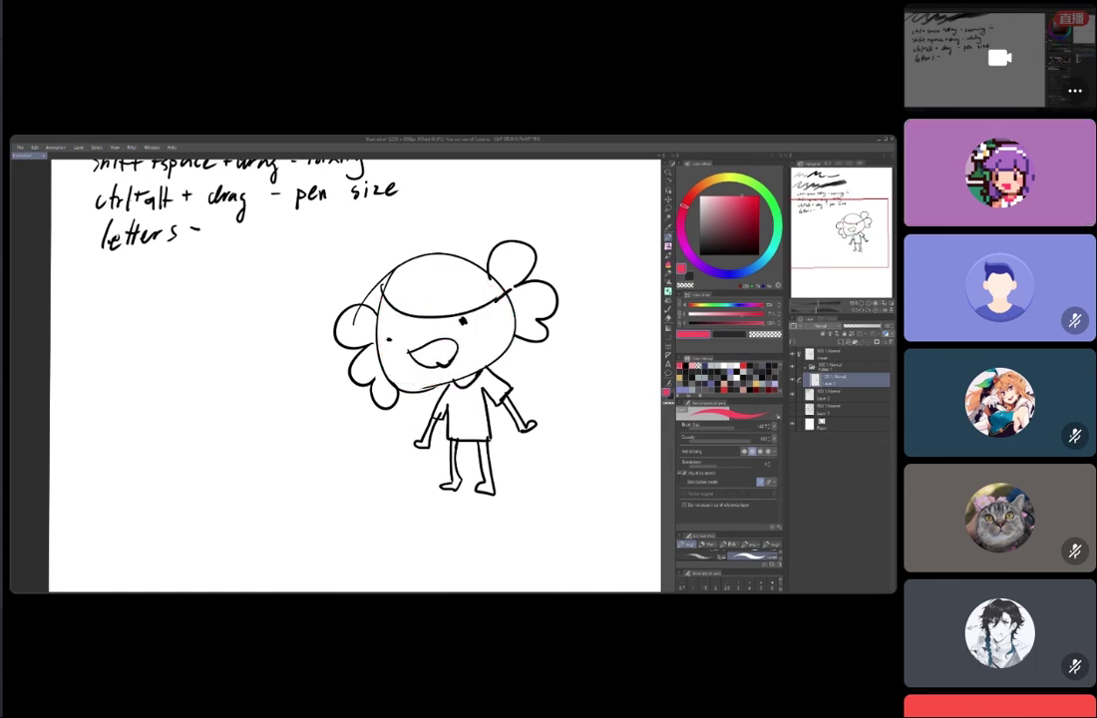
# - Set the Fill tool to refer to other layers and choose an orange hue
pyautogui.press('g')
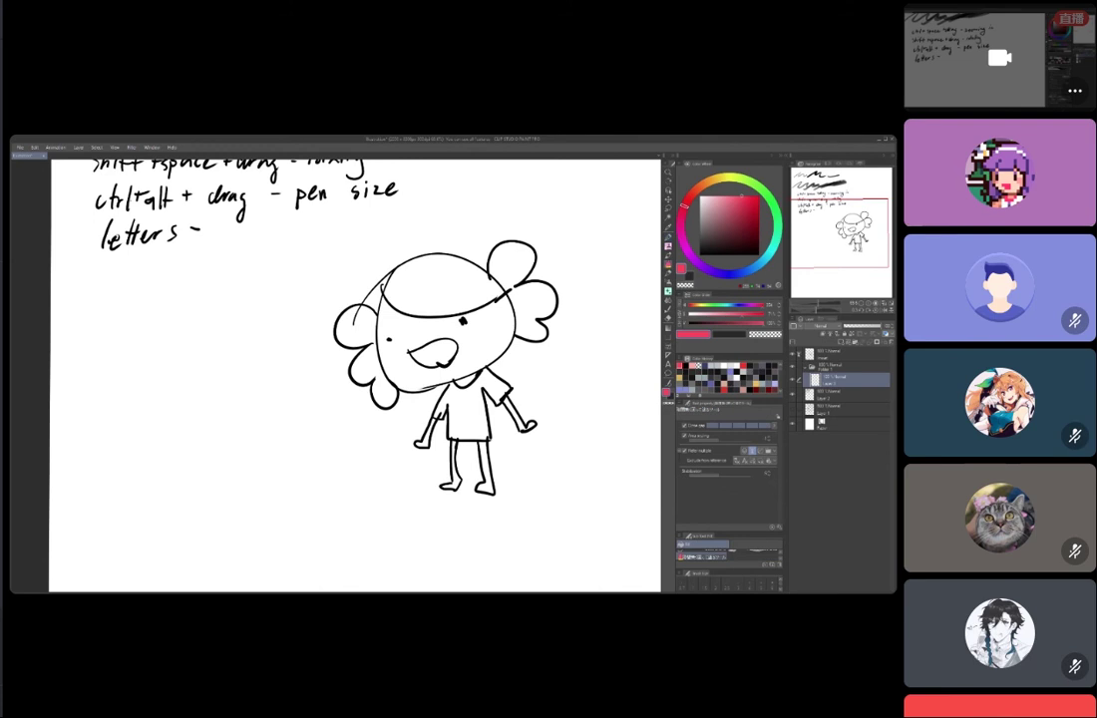
pyautogui.press('p')
pyautogui.press('g')
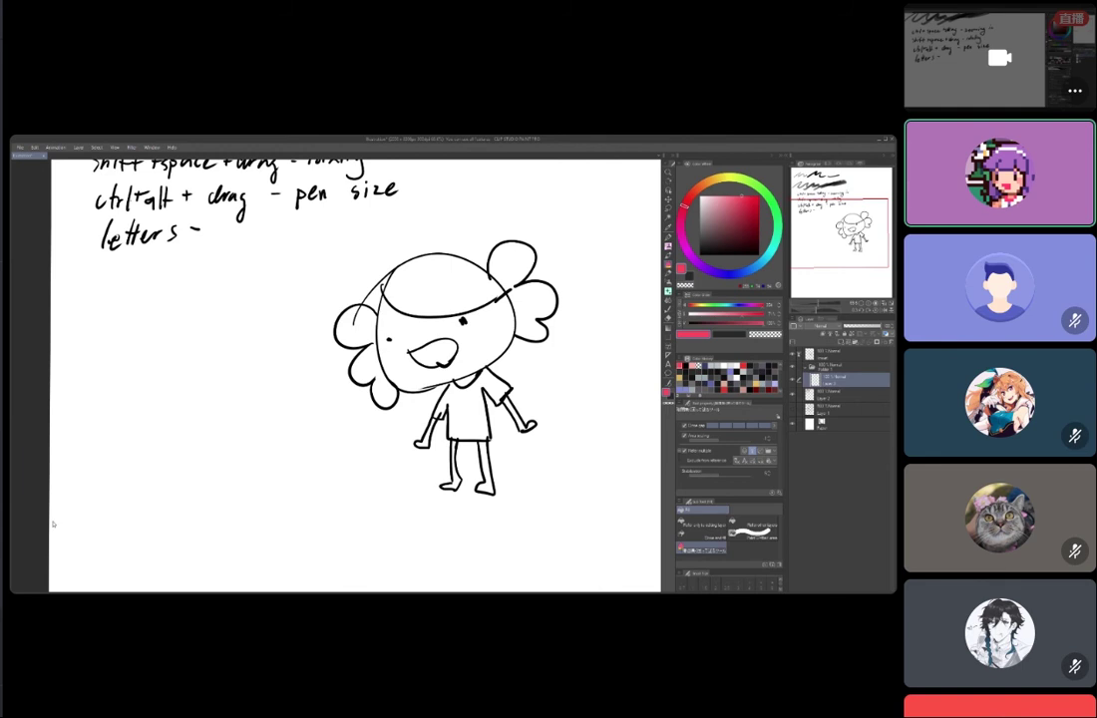
pyautogui.click(749, 523)
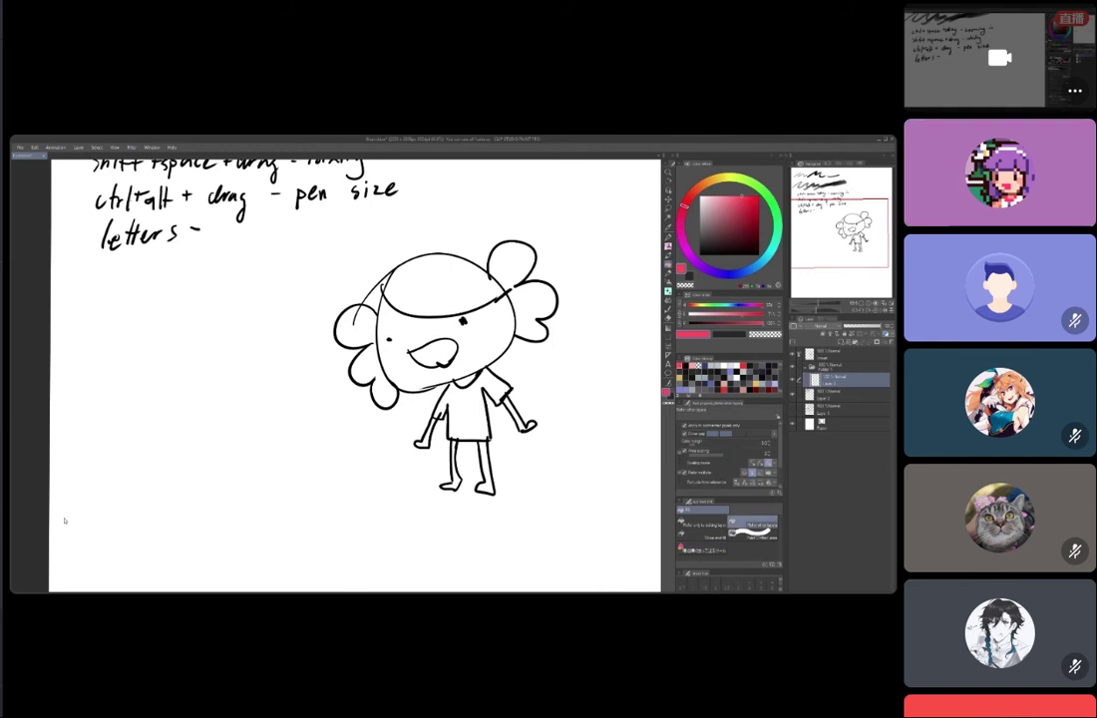
pyautogui.click(720, 180)
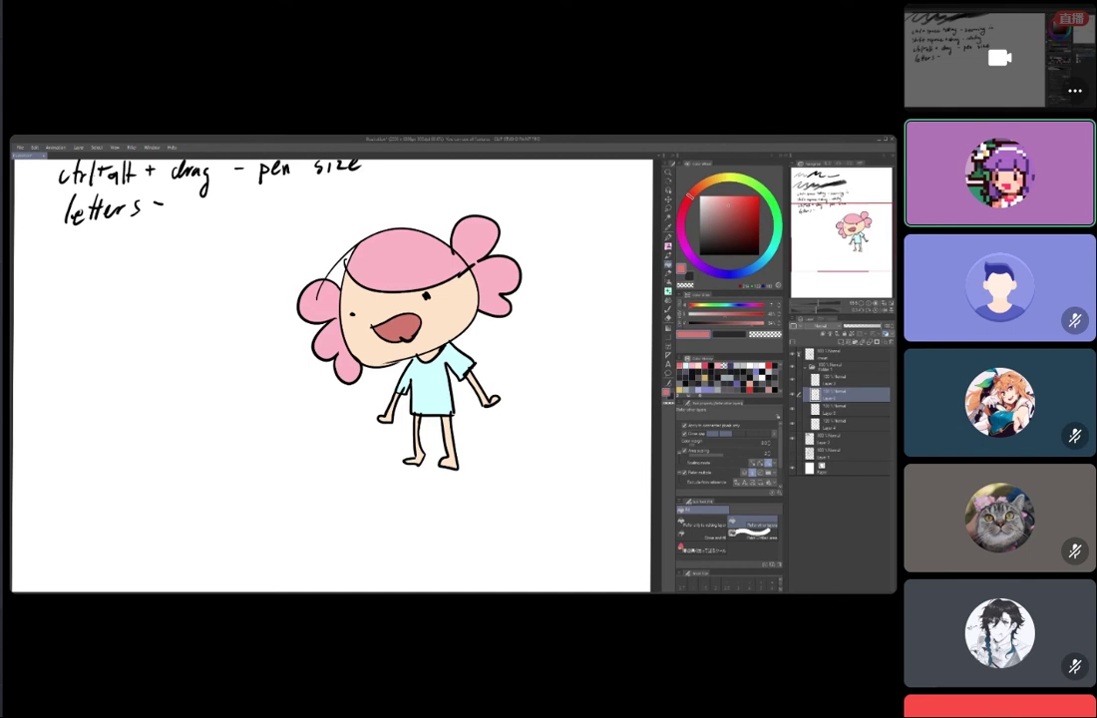
# - Draw a black circle with a small gap in its outline beside the character on the line art layer
pyautogui.moveTo(398, 329); pyautogui.dragTo(426, 312)
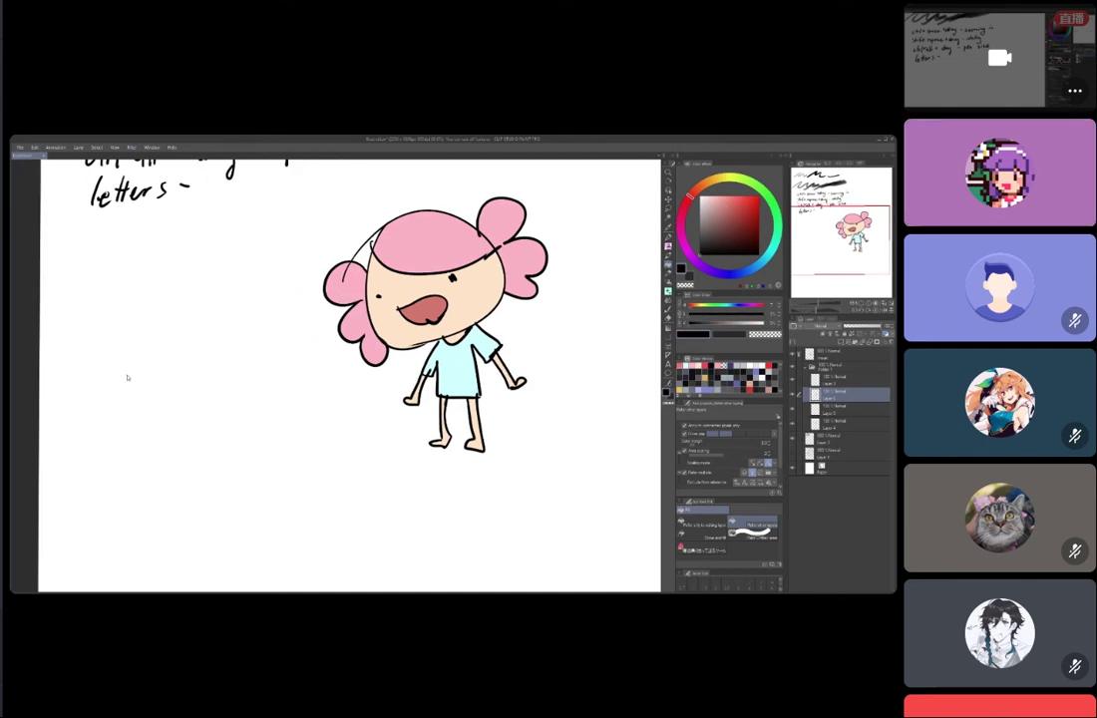
pyautogui.moveTo(156, 328); pyautogui.dragTo(101, 345)
pyautogui.keyDown('alt'); pyautogui.click(102, 345); pyautogui.keyUp('alt')
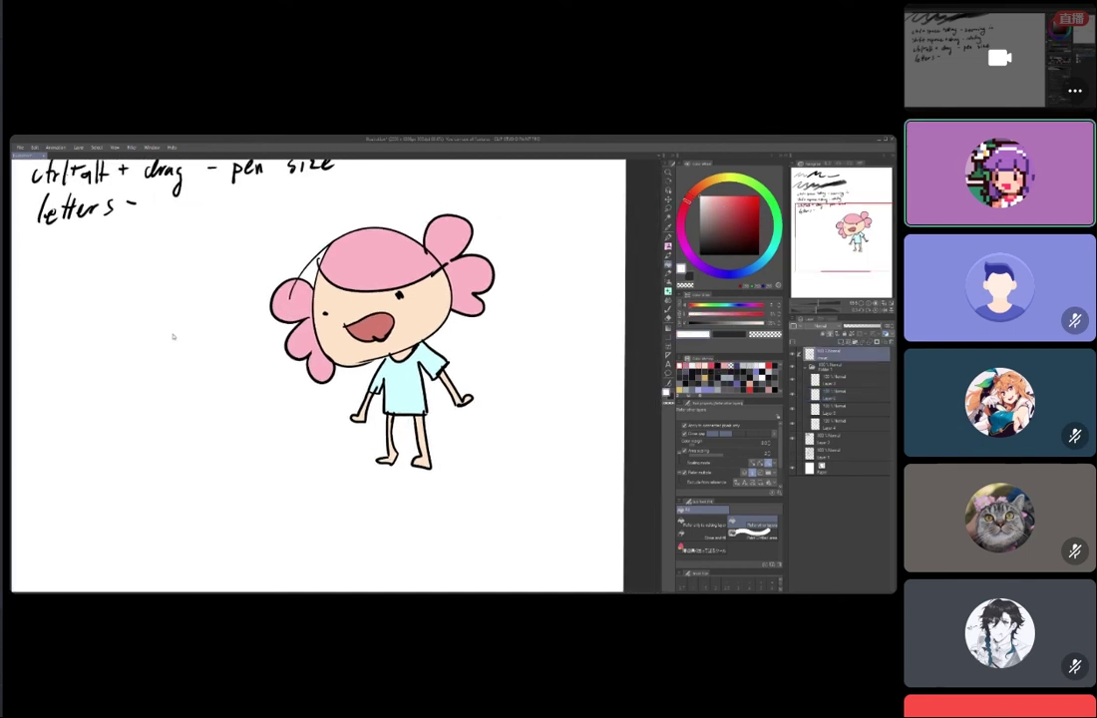
pyautogui.press('p')
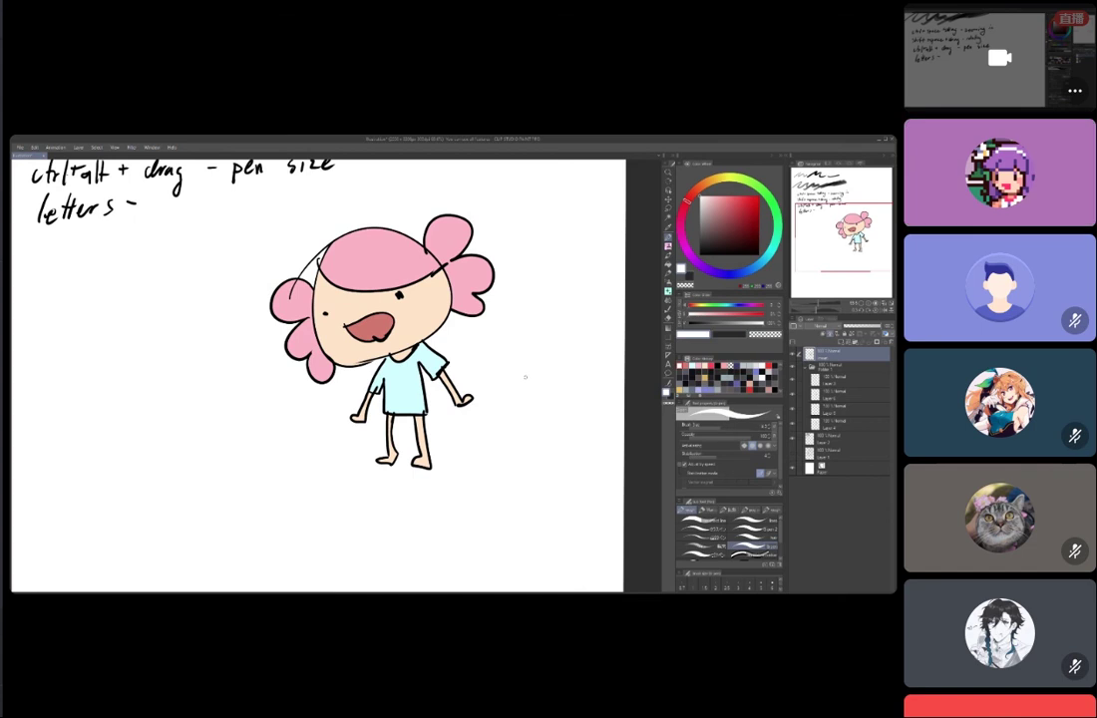
pyautogui.click(701, 253)
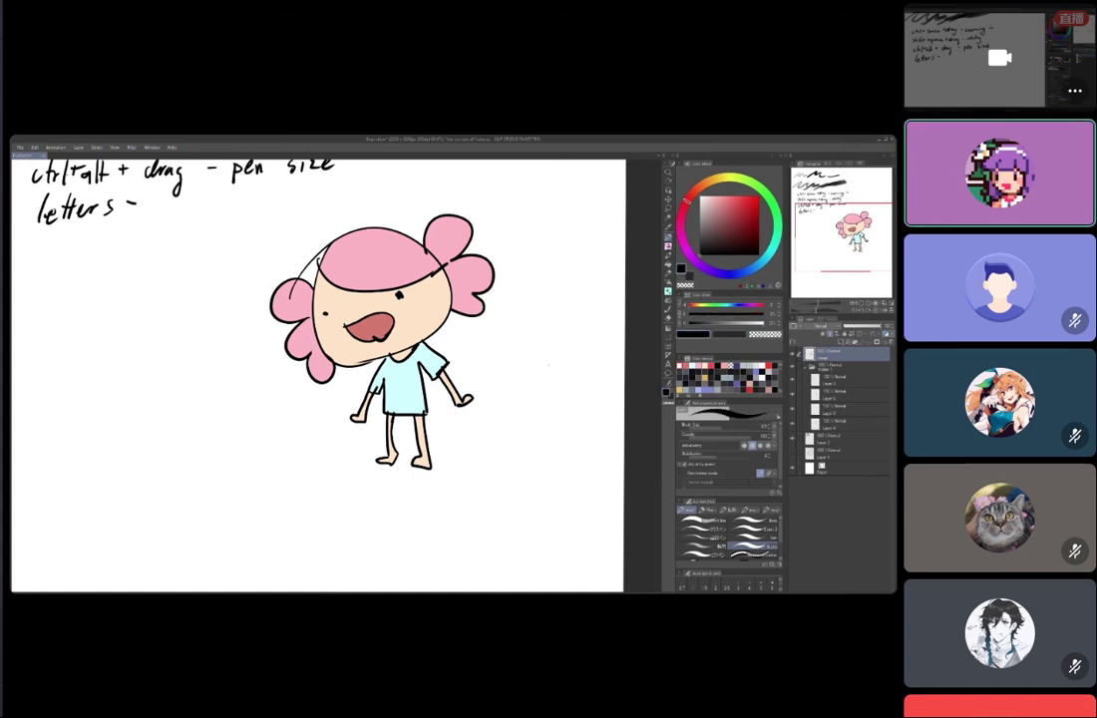
pyautogui.moveTo(521, 415)
pyautogui.mouseDown()
pyautogui.moveTo(493, 344)
pyautogui.moveTo(574, 362)
pyautogui.moveTo(505, 384)
pyautogui.moveTo(548, 396)
pyautogui.mouseUp()
pyautogui.hotkey('ctrl', 'z')
# - Select the uppermost layer in the color folder, sample the character's skin tone and fill inside the gapped circle
pyautogui.hotkey('alt', '[')
pyautogui.hotkey('alt', '[')
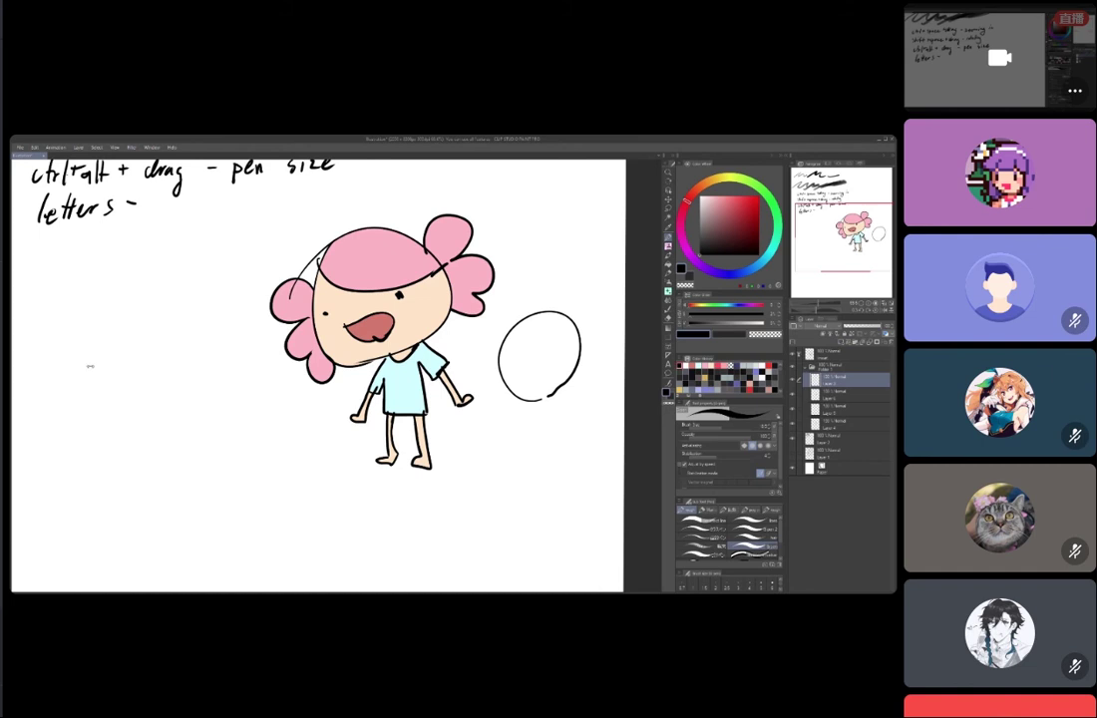
pyautogui.keyDown('alt'); pyautogui.click(433, 315); pyautogui.keyUp('alt')
pyautogui.press('g')
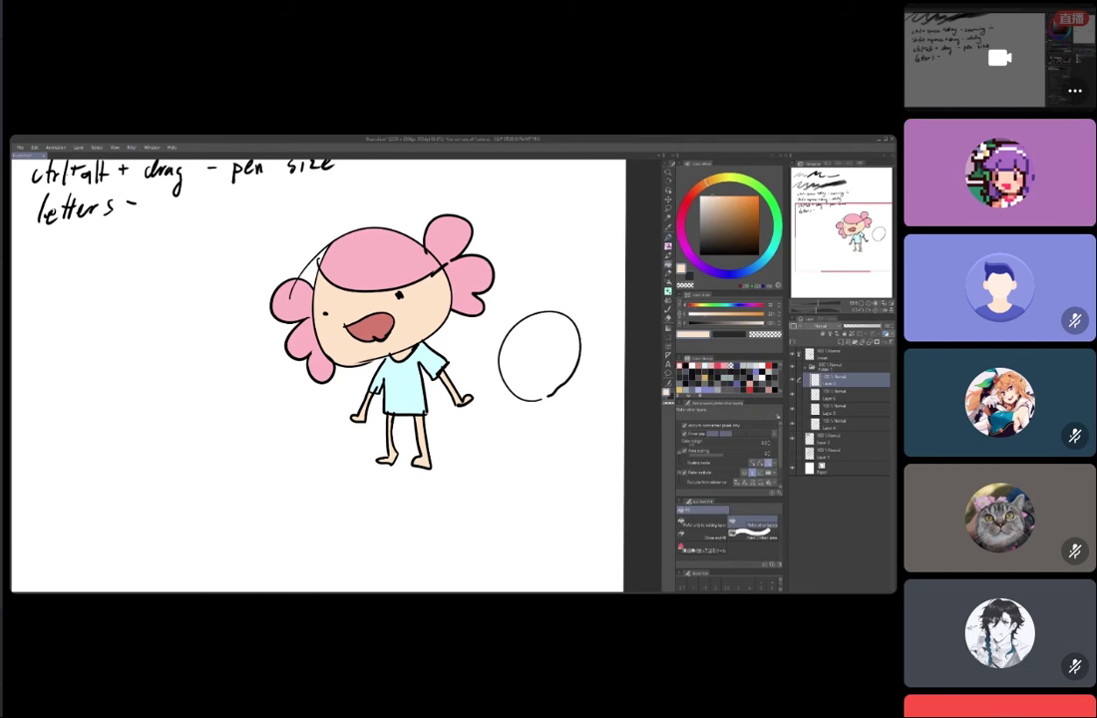
pyautogui.click(539, 355)
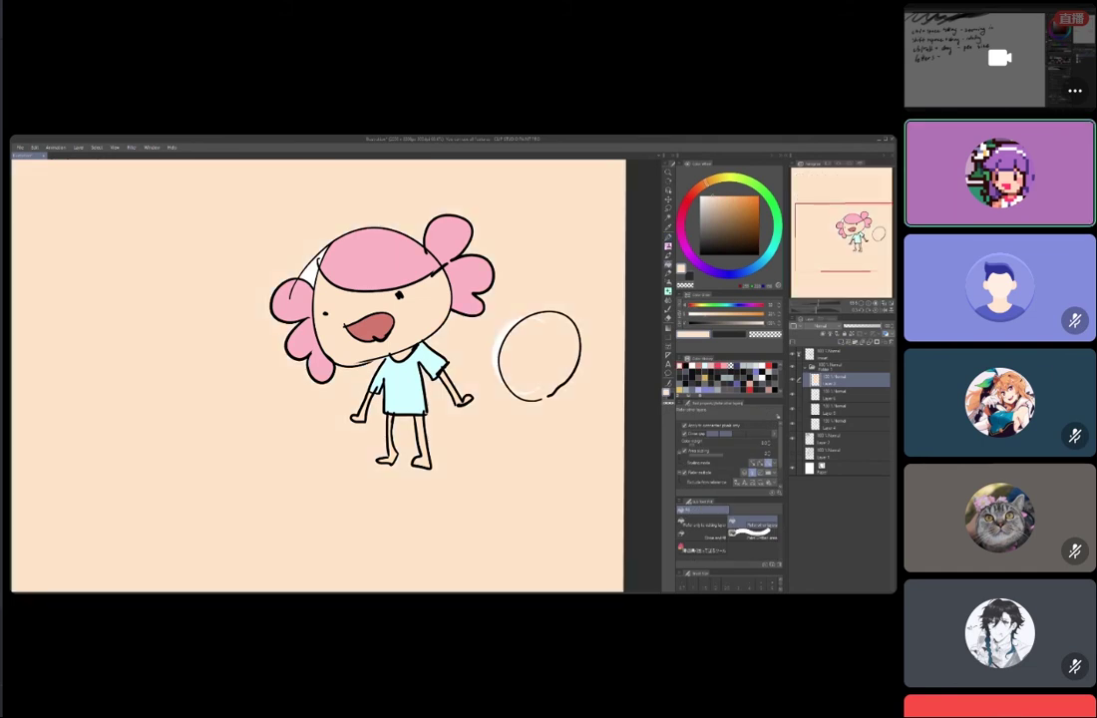
# - Undo the spilled fill and refill the gapped circle with the skin tone using a larger close-gap setting
pyautogui.hotkey('ctrl', 'z')
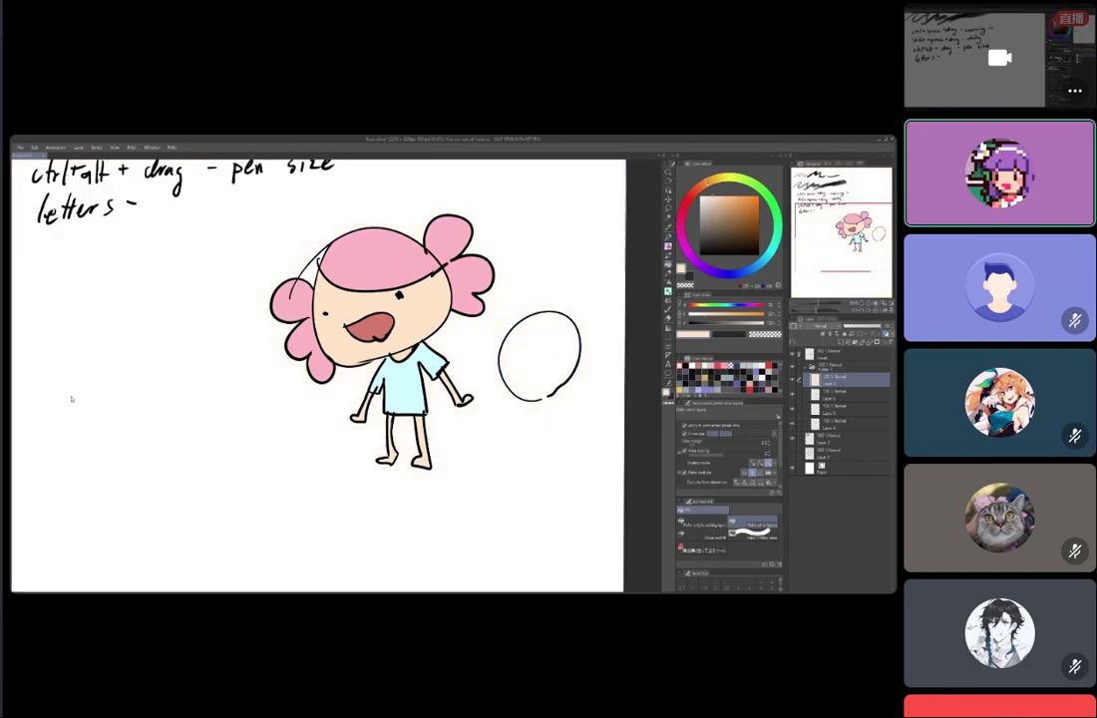
pyautogui.click(539, 355)
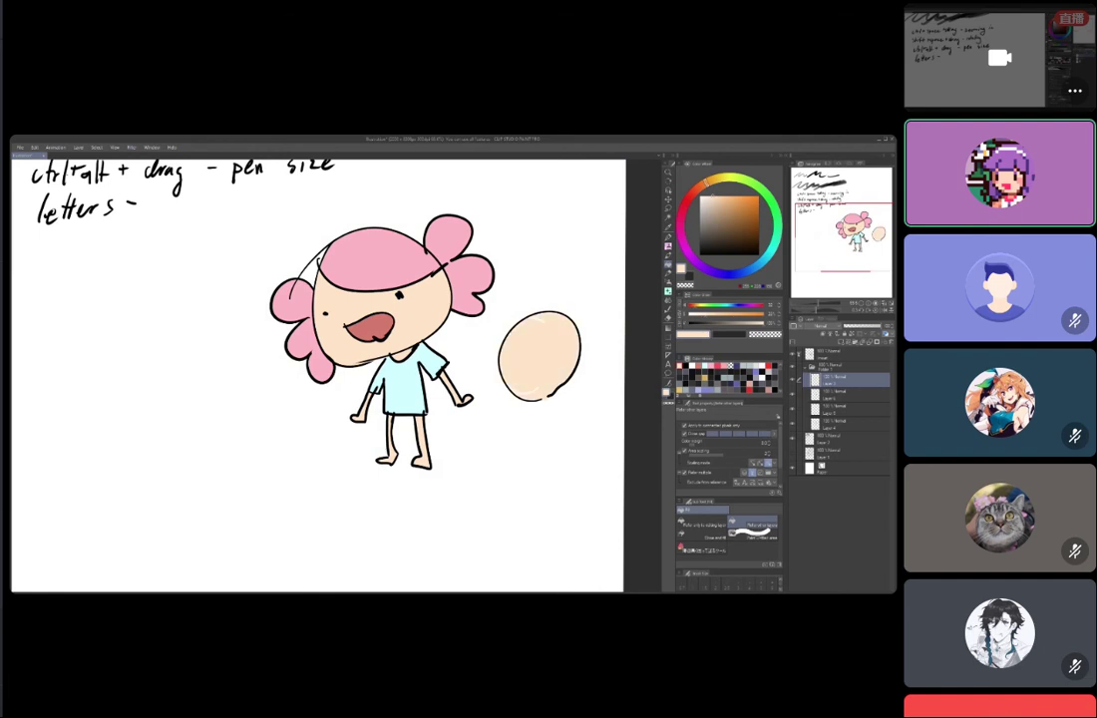
pyautogui.moveTo(574, 357); pyautogui.dragTo(615, 336)
pyautogui.moveTo(523, 442); pyautogui.dragTo(558, 442)
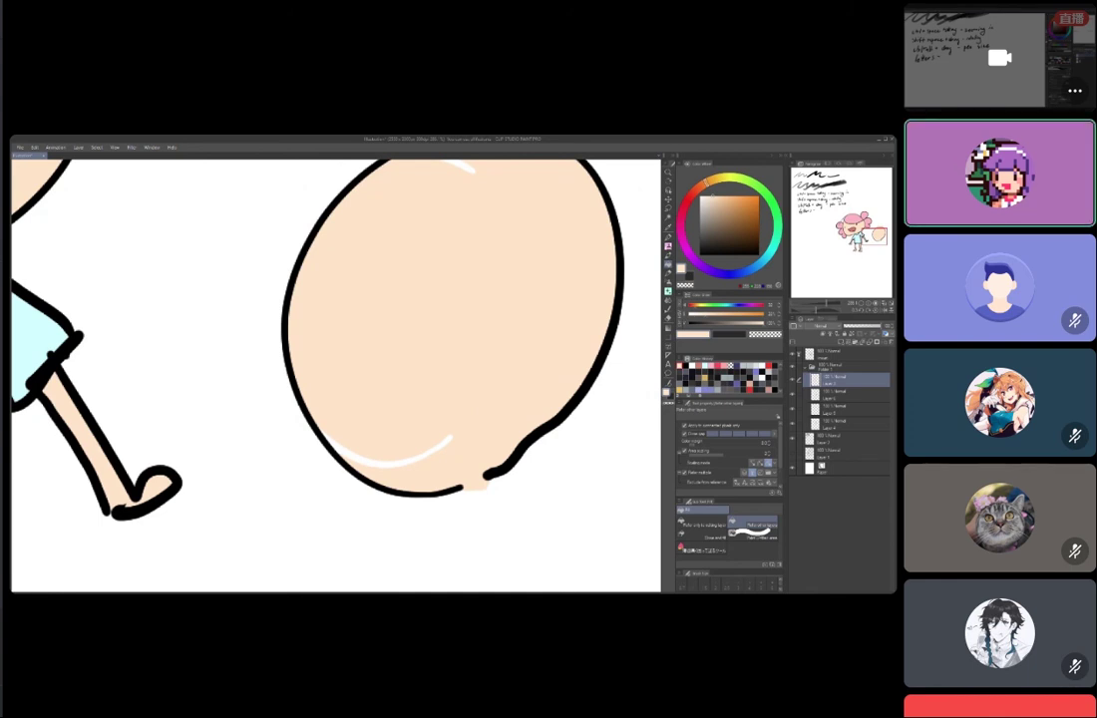
pyautogui.scroll(-5, 551, 334)
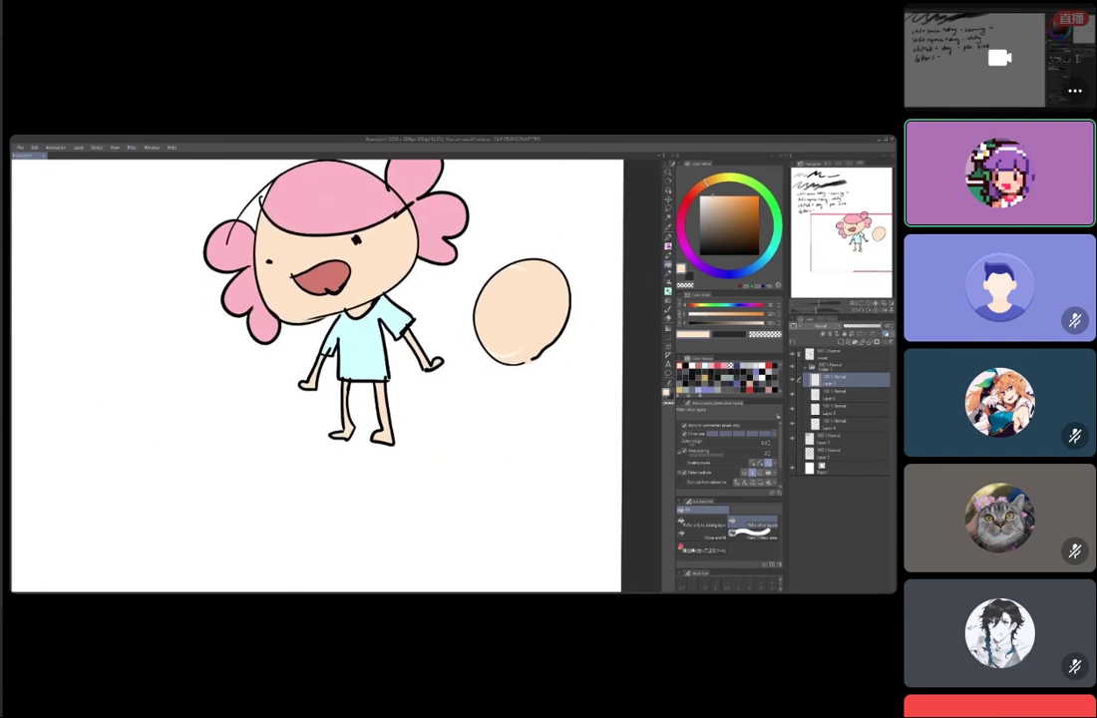
pyautogui.moveTo(523, 318); pyautogui.dragTo(515, 399)
pyautogui.scroll(2, 504, 464)
pyautogui.scroll(-5, 503, 464)
pyautogui.scroll(5, 504, 464)
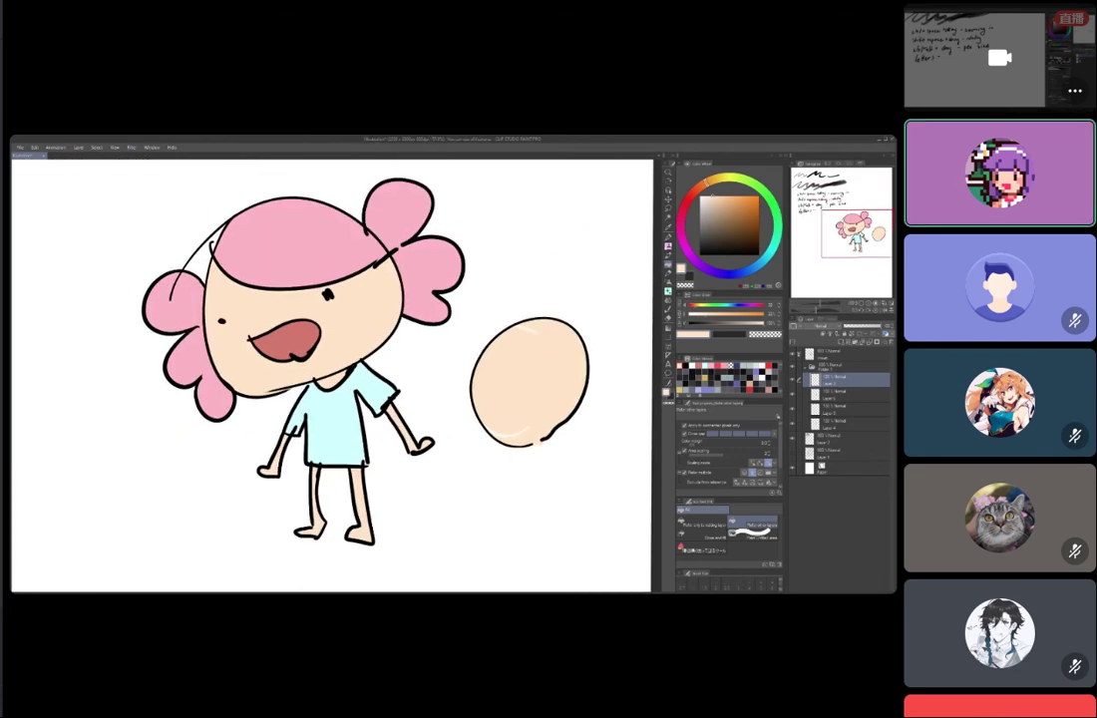
pyautogui.moveTo(449, 369)
pyautogui.mouseDown()
pyautogui.moveTo(439, 389)
pyautogui.moveTo(511, 379)
pyautogui.moveTo(473, 403)
pyautogui.moveTo(471, 377)
pyautogui.mouseUp()
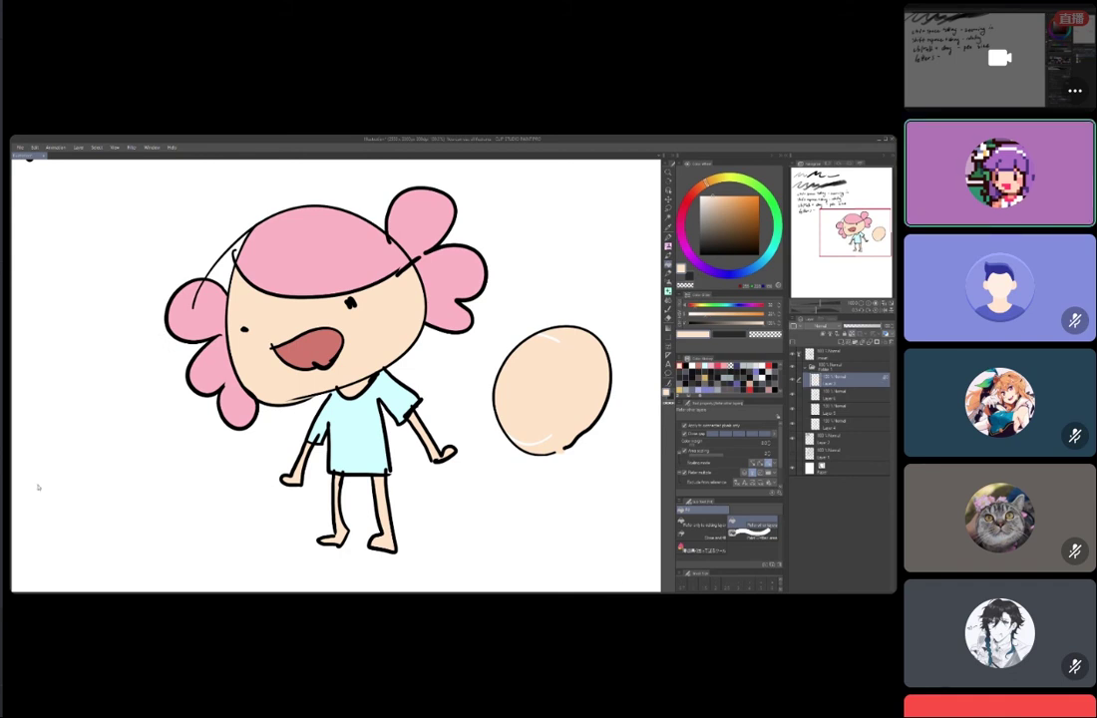
# - Brush salmon-pink shading across the face below the hair and over the circle on the transparency-locked skin layer
pyautogui.moveTo(30, 158); pyautogui.dragTo(53, 163)
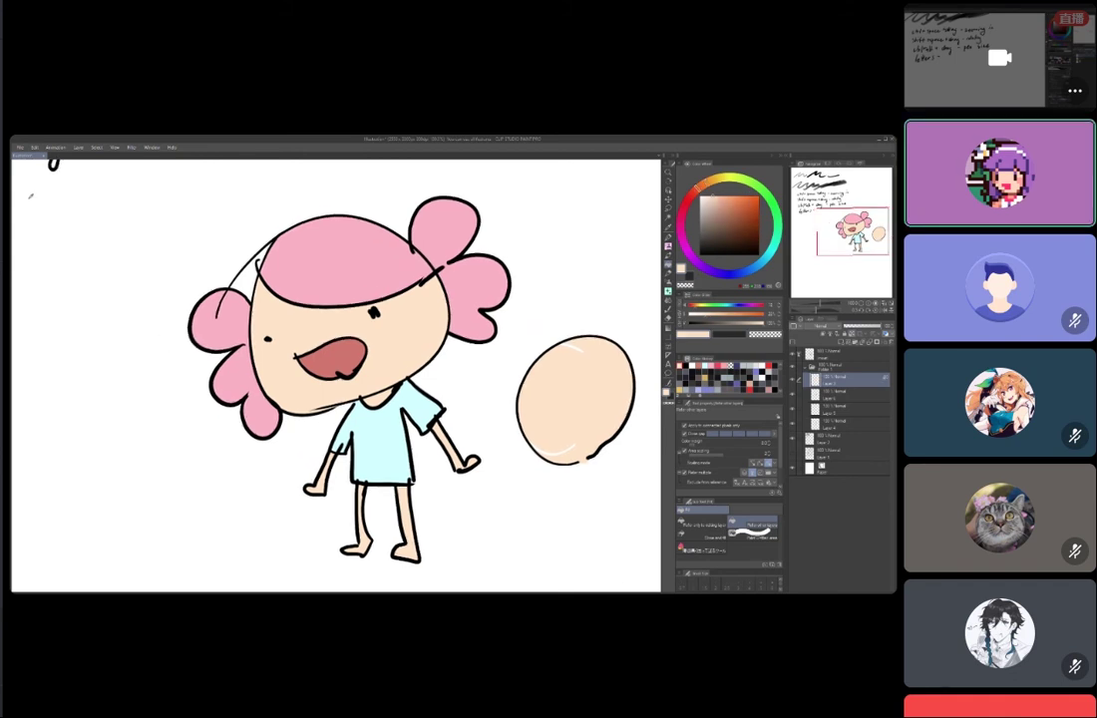
pyautogui.press('b')
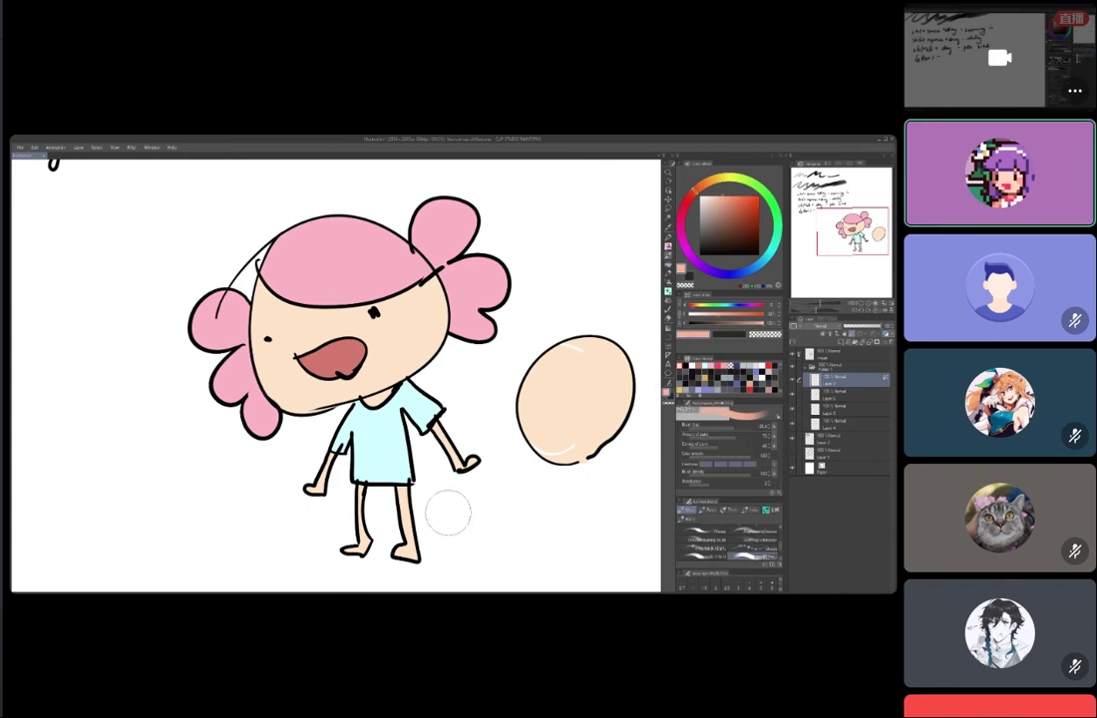
pyautogui.moveTo(263, 283); pyautogui.dragTo(439, 291)
pyautogui.hotkey('ctrl', 'z')
pyautogui.moveTo(249, 273)
pyautogui.mouseDown()
pyautogui.moveTo(461, 280)
pyautogui.moveTo(440, 301)
pyautogui.moveTo(396, 265)
pyautogui.mouseUp()
pyautogui.hotkey('ctrl', 'z')
pyautogui.moveTo(507, 397)
pyautogui.mouseDown()
pyautogui.moveTo(526, 291)
pyautogui.moveTo(518, 401)
pyautogui.moveTo(553, 290)
pyautogui.mouseUp()
pyautogui.hotkey('ctrl', 'z')
pyautogui.moveTo(457, 397); pyautogui.dragTo(573, 337)
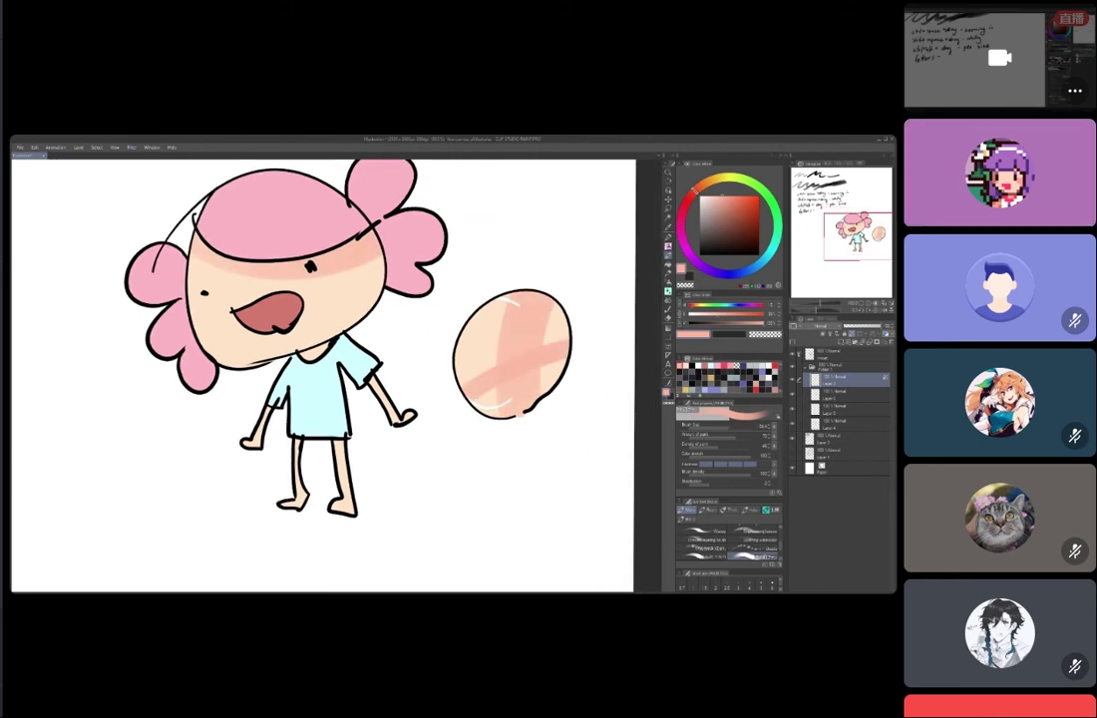
# - Add a new layer above the skin layer and clip it to the layer below
pyautogui.moveTo(511, 354); pyautogui.dragTo(535, 378)
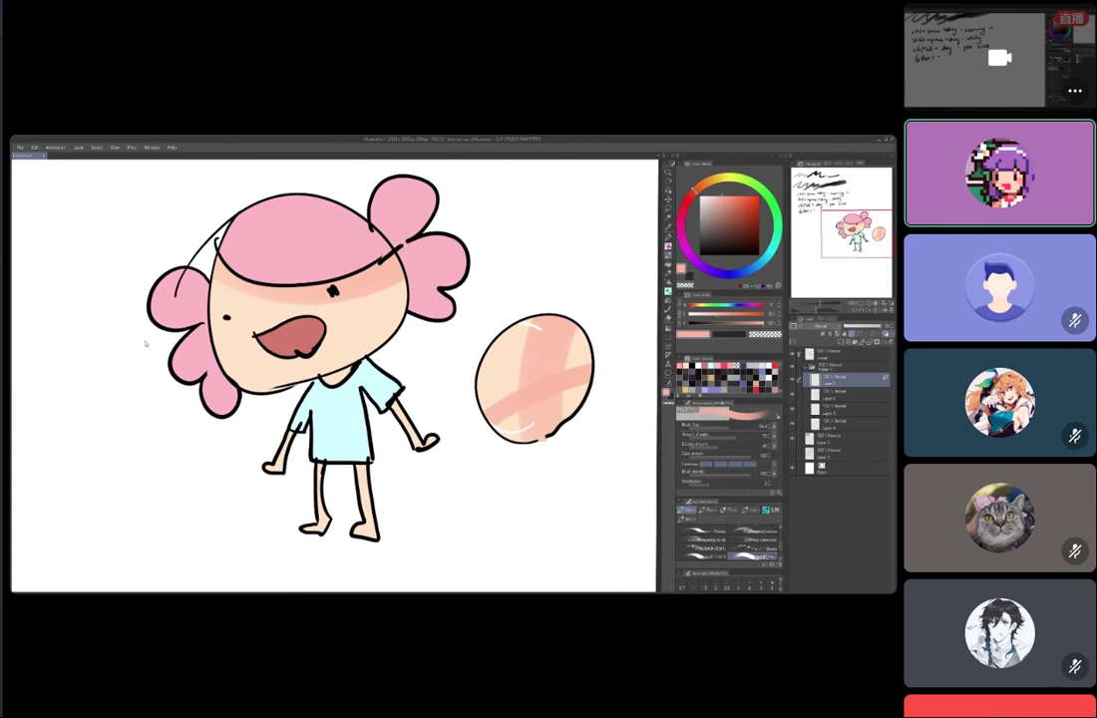
pyautogui.click(841, 341)
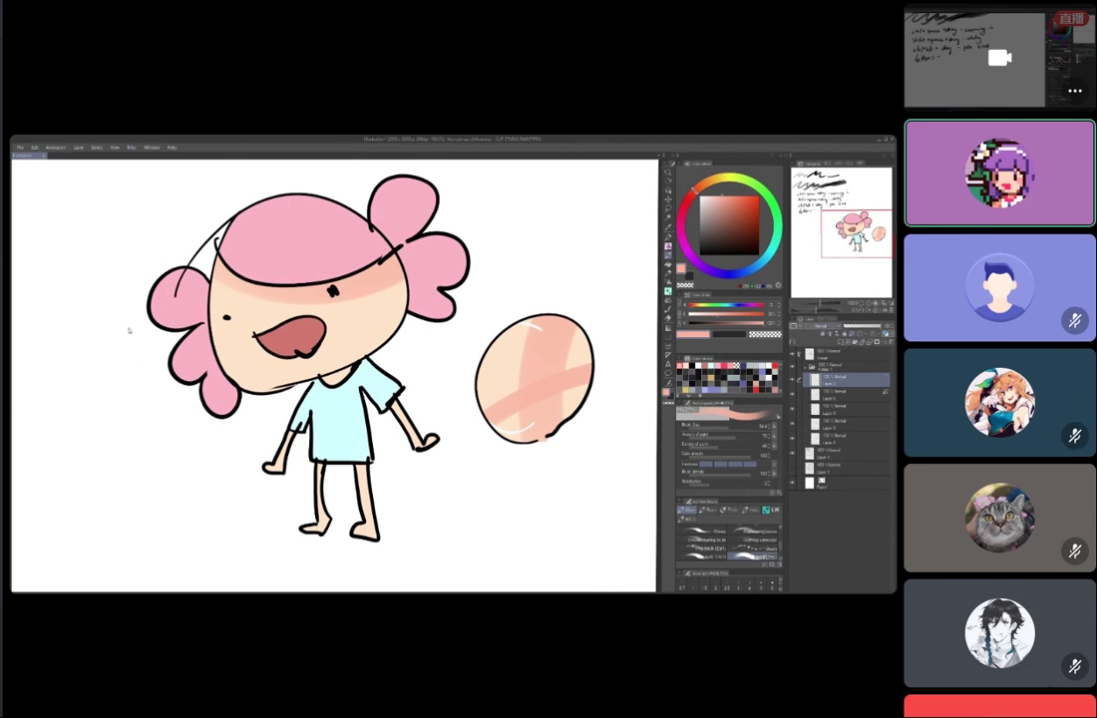
pyautogui.click(822, 333)
pyautogui.moveTo(535, 378)
pyautogui.mouseDown()
pyautogui.moveTo(555, 402)
pyautogui.moveTo(558, 391)
pyautogui.mouseUp()
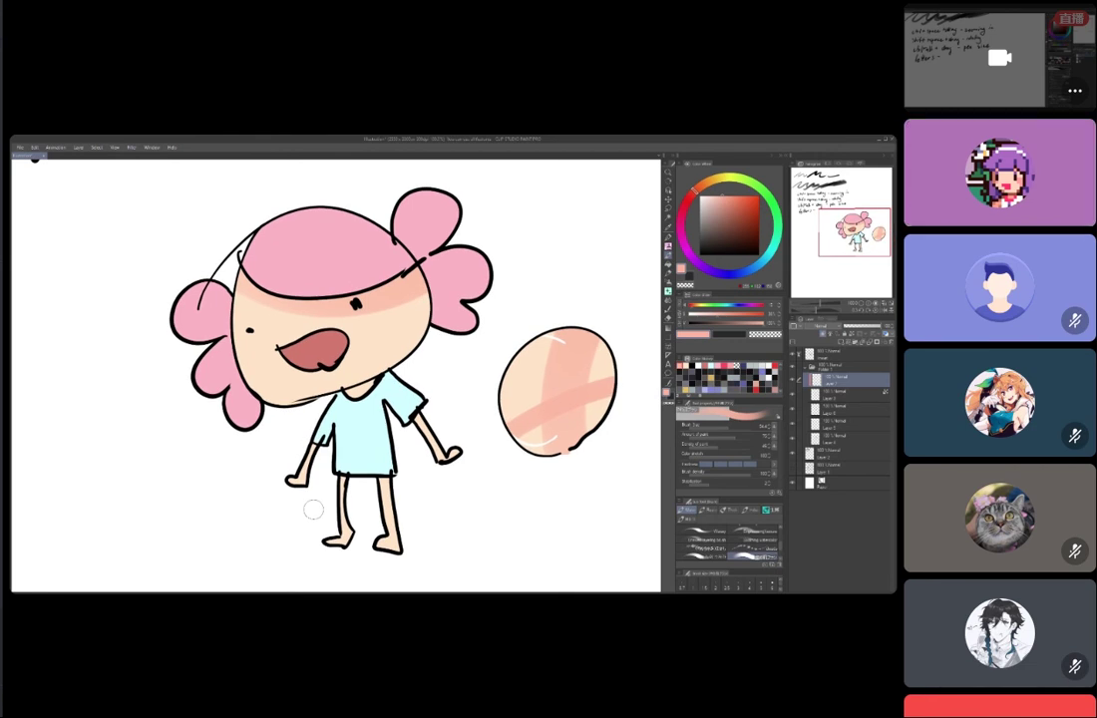
pyautogui.moveTo(269, 439); pyautogui.dragTo(260, 421)
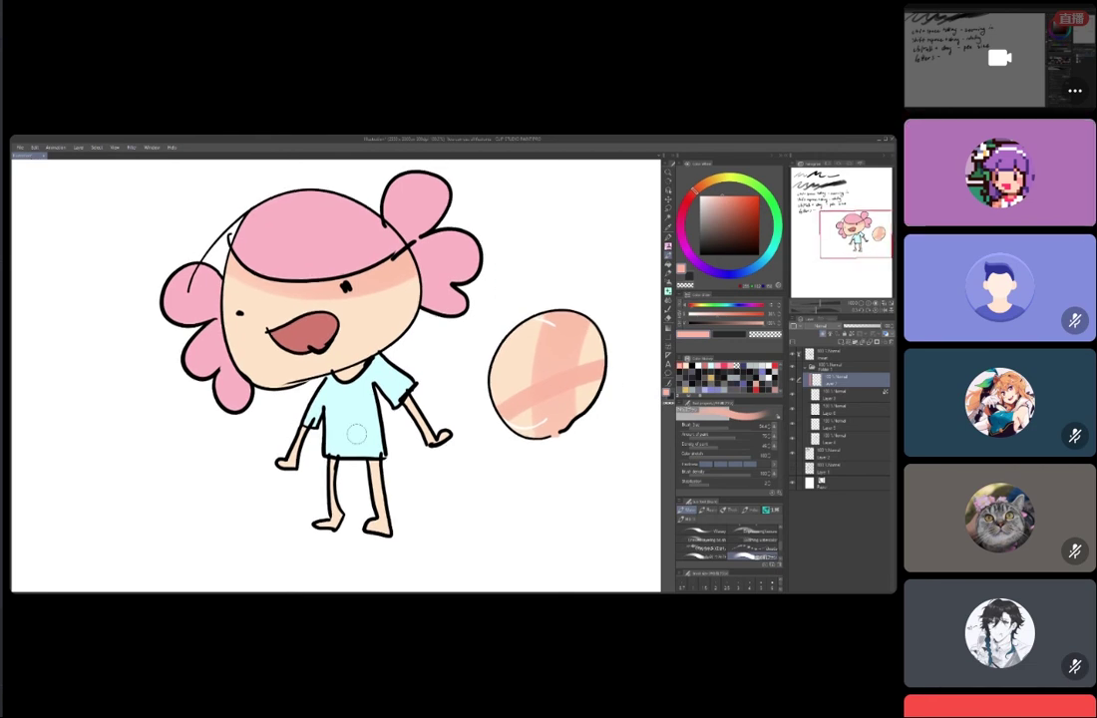
pyautogui.hotkey('alt', '[')
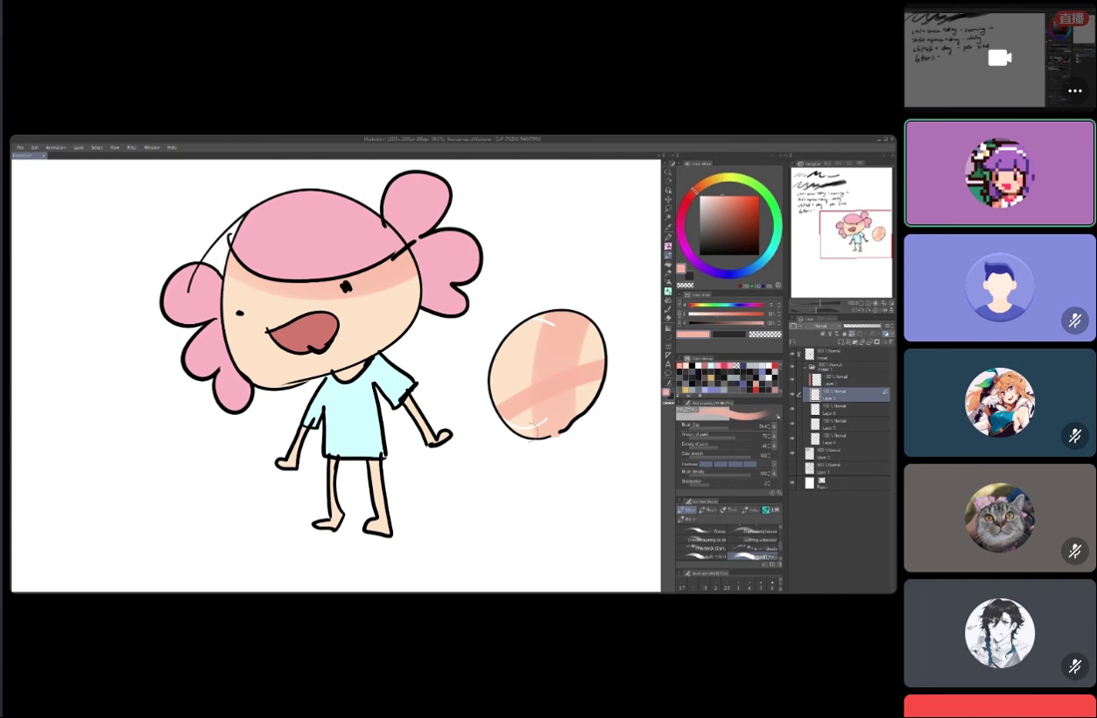
pyautogui.hotkey('alt', ']')
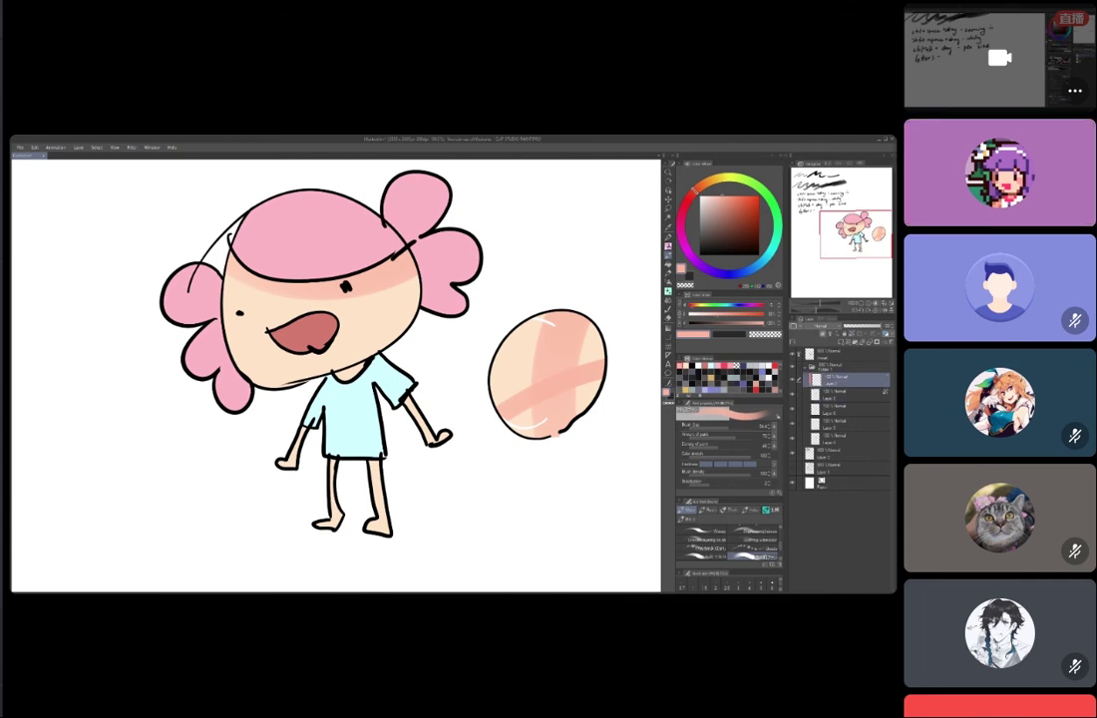
pyautogui.moveTo(150, 383); pyautogui.dragTo(150, 395)
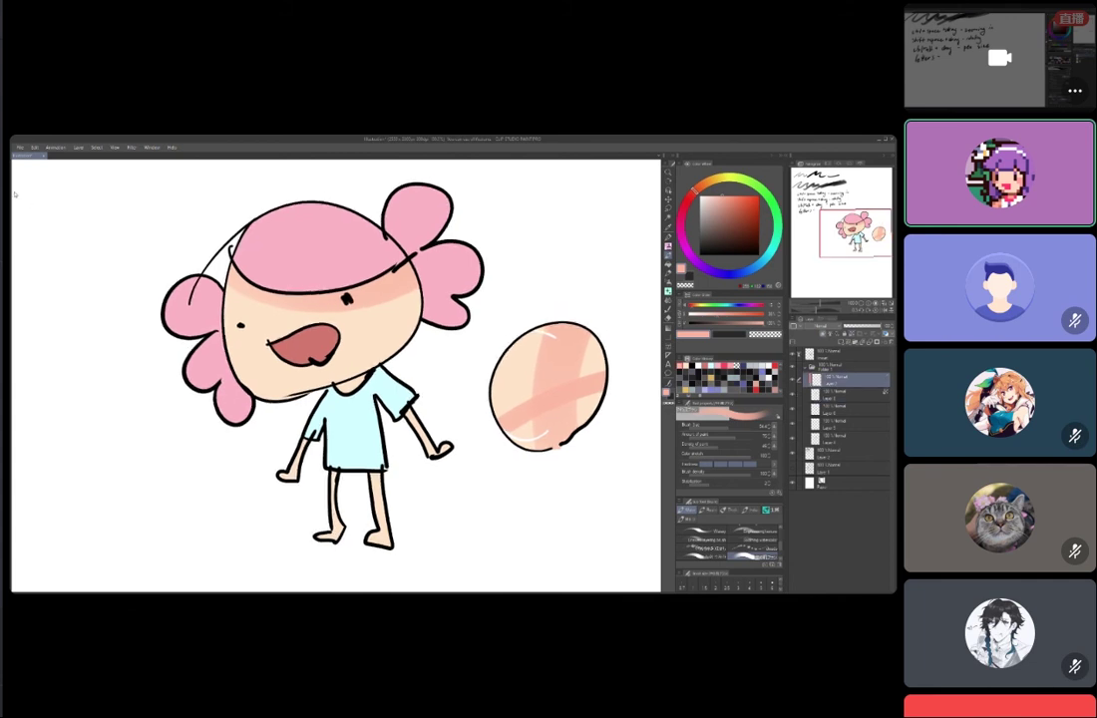
# - Enlarge the brush and paint round pinkish-red blush spots on both cheeks on the clipped layer
pyautogui.click(723, 365)
pyautogui.press(']')
pyautogui.press(']')
pyautogui.press(']')
pyautogui.press(']')
pyautogui.moveTo(253, 349); pyautogui.dragTo(248, 355)
pyautogui.hotkey('ctrl', 'z')
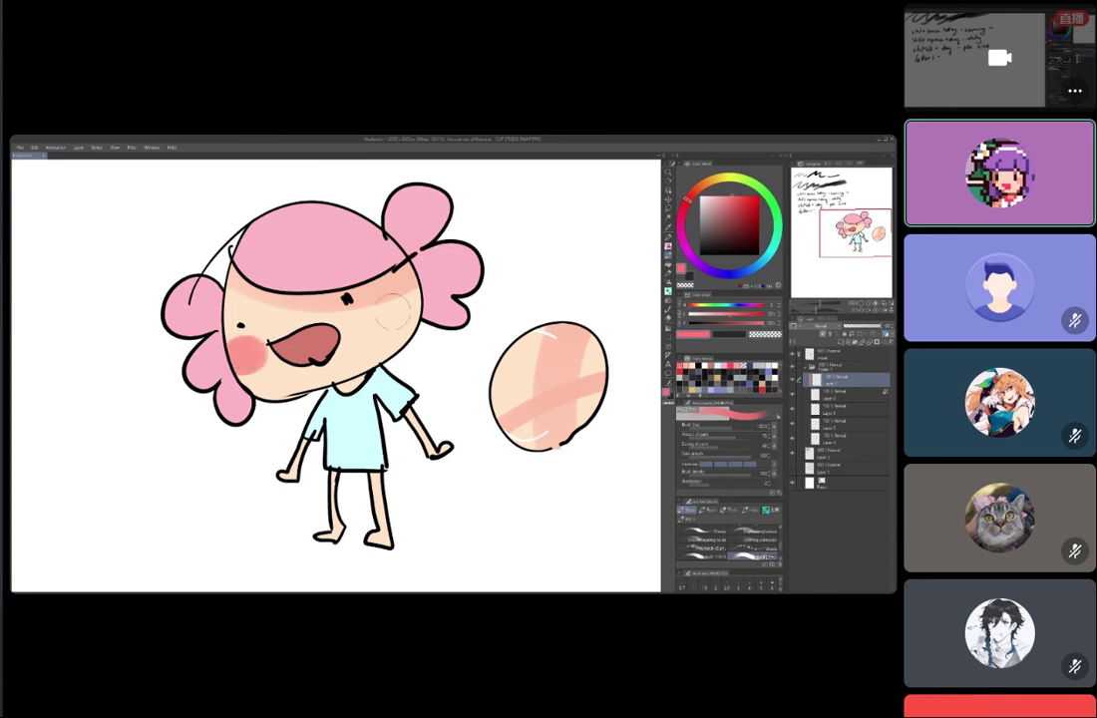
pyautogui.hotkey('ctrl', 'z')
pyautogui.moveTo(394, 307); pyautogui.dragTo(374, 313)
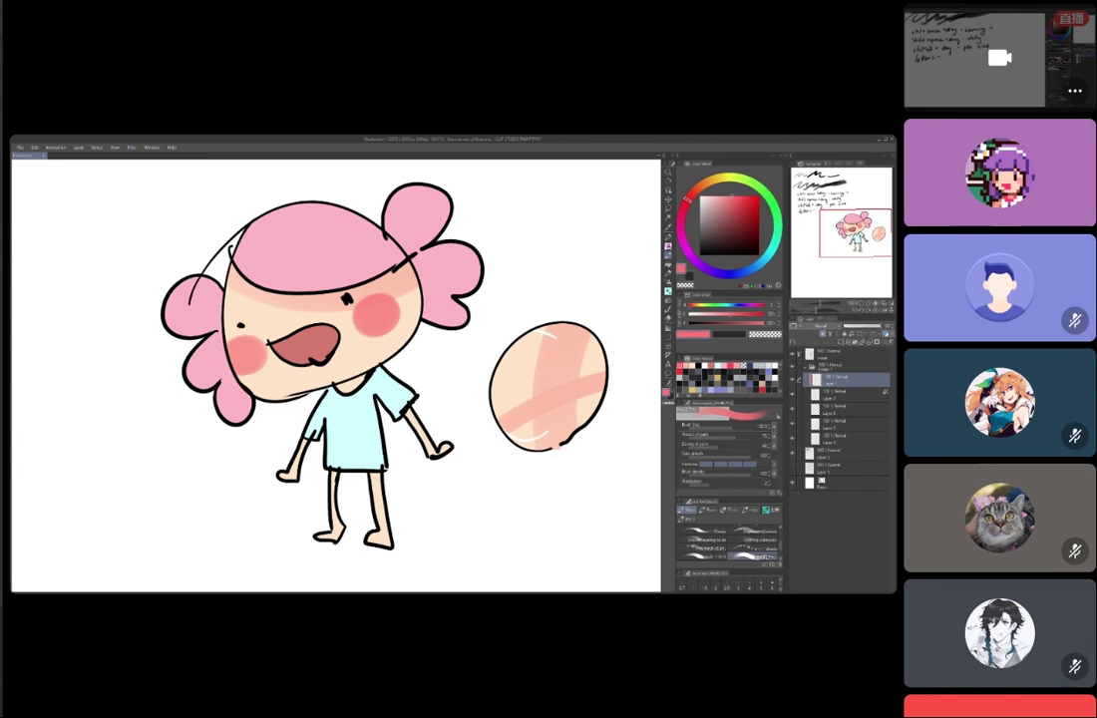
pyautogui.moveTo(130, 337)
pyautogui.mouseDown()
pyautogui.moveTo(144, 343)
pyautogui.moveTo(136, 332)
pyautogui.mouseUp()
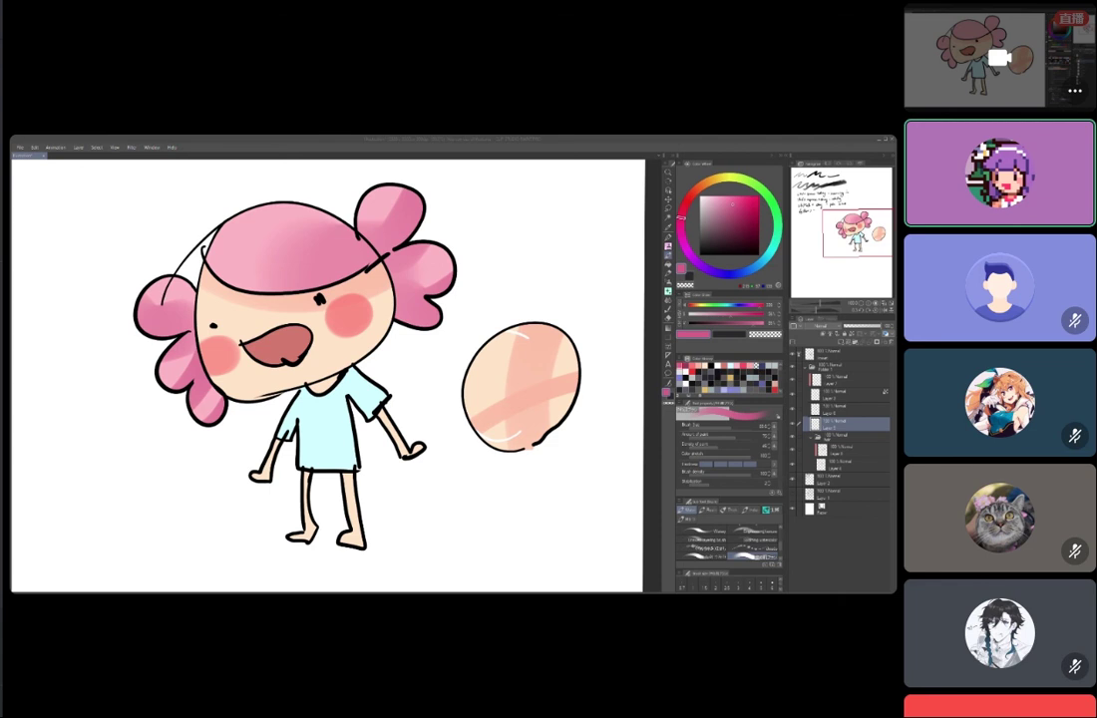
# - Create a vector layer above the line art and draw a black eye with lids and iris below the character
pyautogui.click(839, 367)
pyautogui.click(839, 354)
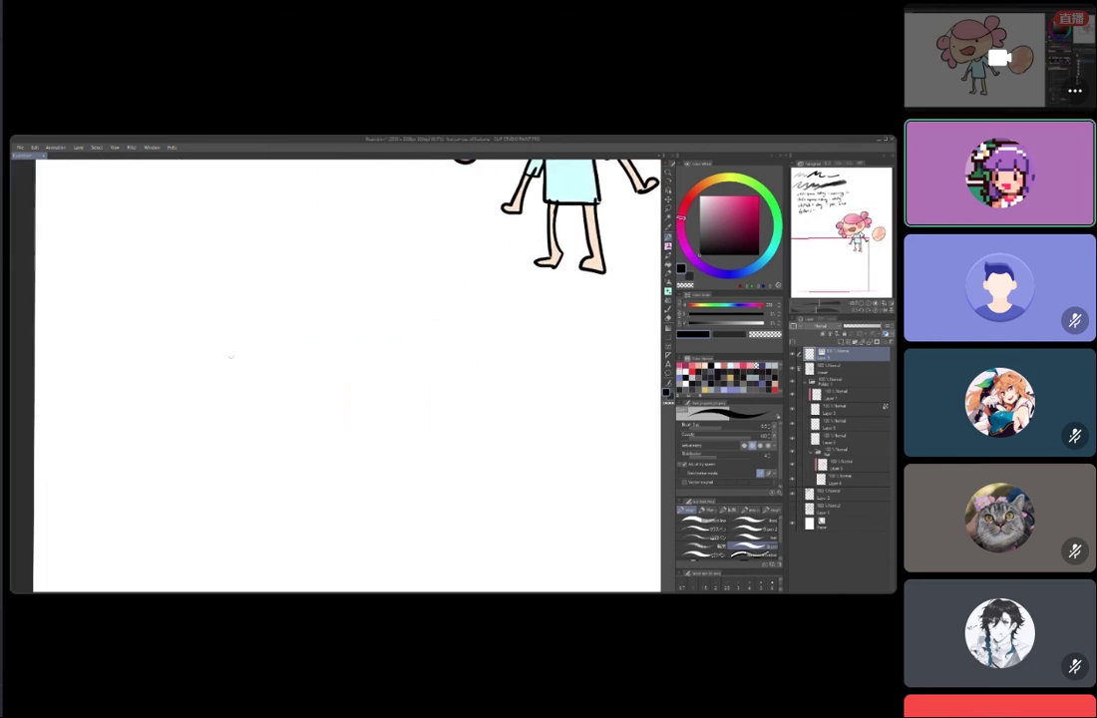
pyautogui.moveTo(190, 294)
pyautogui.mouseDown()
pyautogui.moveTo(188, 333)
pyautogui.moveTo(206, 342)
pyautogui.moveTo(286, 287)
pyautogui.moveTo(257, 324)
pyautogui.moveTo(264, 292)
pyautogui.mouseUp()
pyautogui.hotkey('ctrl', 'z')
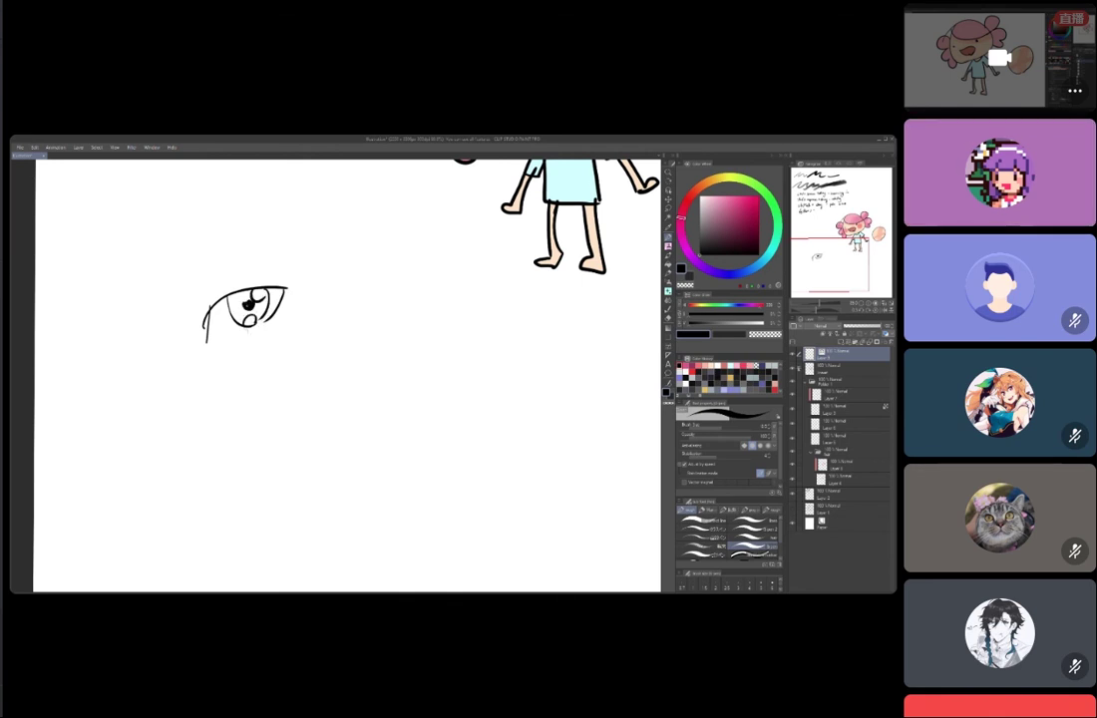
pyautogui.hotkey('ctrl', 'z')
pyautogui.moveTo(223, 343); pyautogui.dragTo(254, 329)
pyautogui.scroll(2, 254, 329)
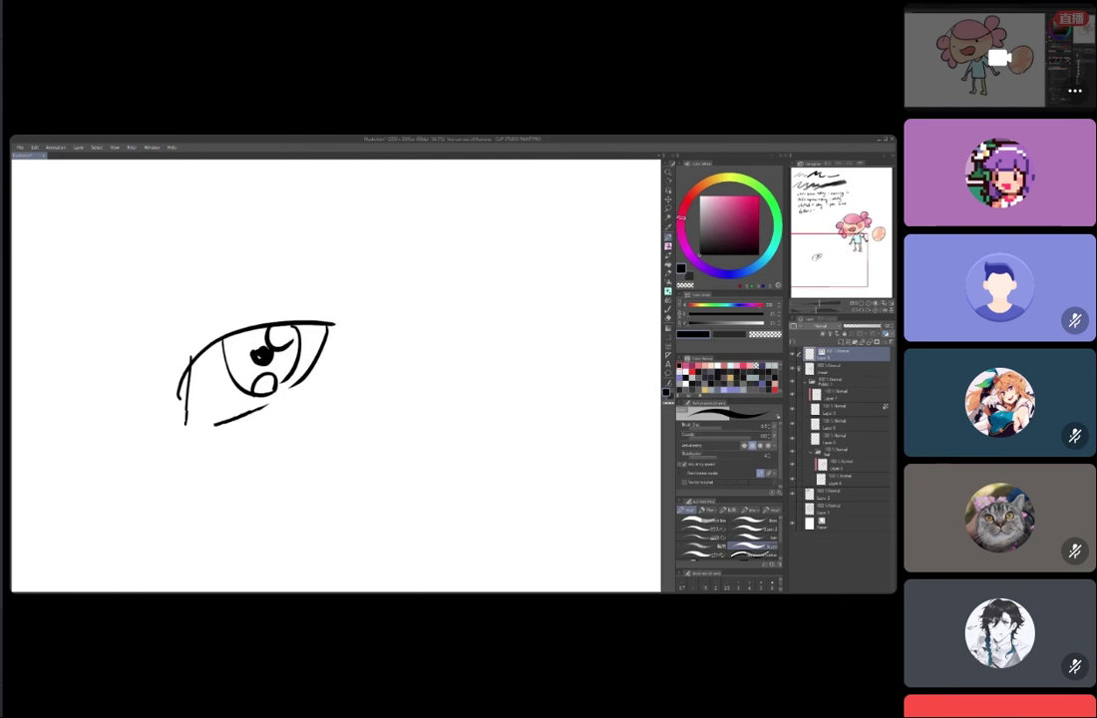
pyautogui.moveTo(230, 436); pyautogui.dragTo(253, 361)
pyautogui.scroll(2, 272, 240)
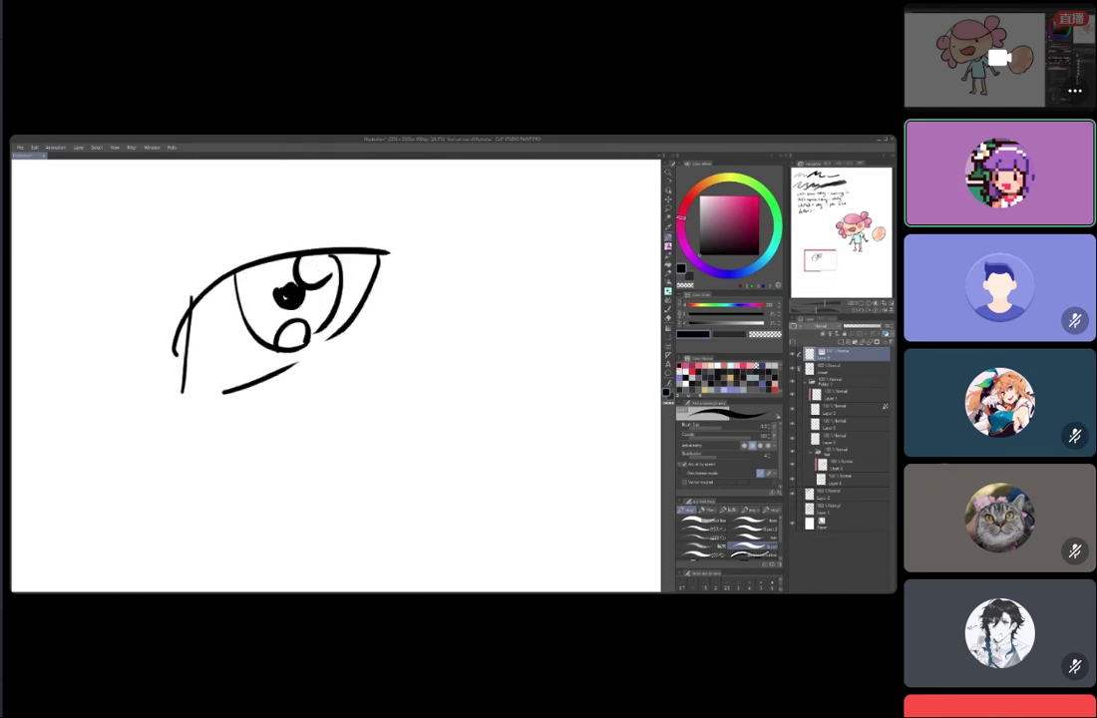
# - Extend the upper eyelid line's outer end and bend the lower lid line by moving their vector control points
pyautogui.keyDown('ctrl'); pyautogui.click(318, 252); pyautogui.keyUp('ctrl')
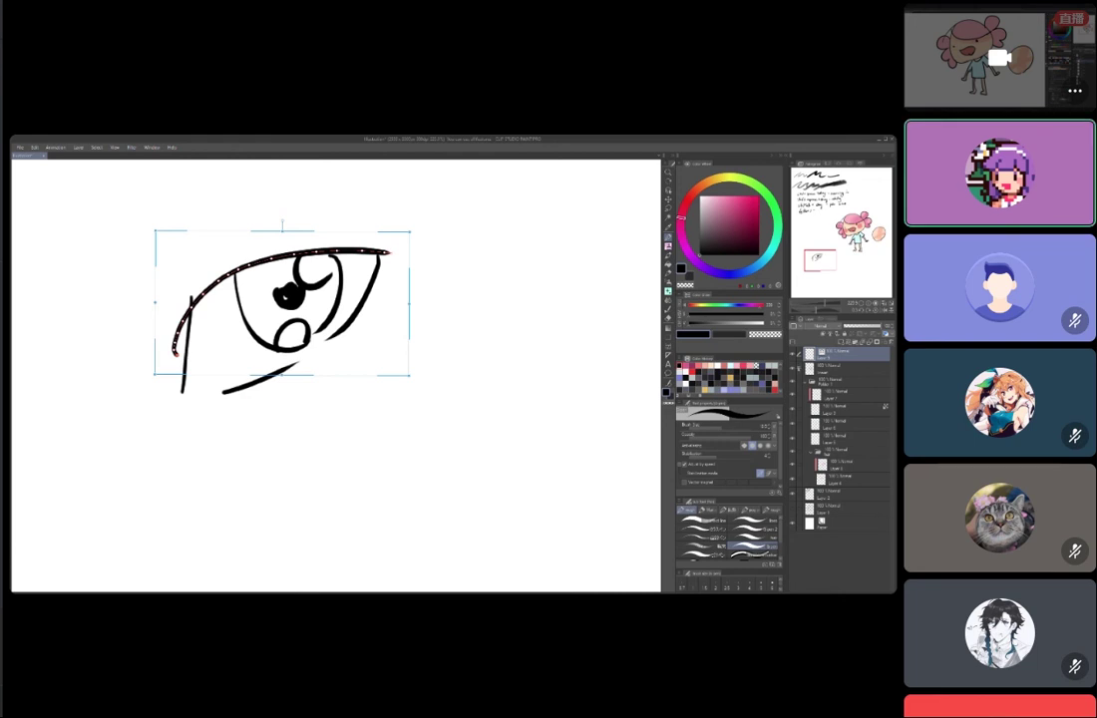
pyautogui.moveTo(321, 249)
pyautogui.mouseDown()
pyautogui.moveTo(313, 217)
pyautogui.moveTo(324, 268)
pyautogui.moveTo(312, 241)
pyautogui.moveTo(325, 265)
pyautogui.moveTo(319, 246)
pyautogui.mouseUp()
pyautogui.moveTo(388, 256)
pyautogui.mouseDown()
pyautogui.moveTo(399, 228)
pyautogui.moveTo(388, 255)
pyautogui.moveTo(445, 260)
pyautogui.mouseUp()
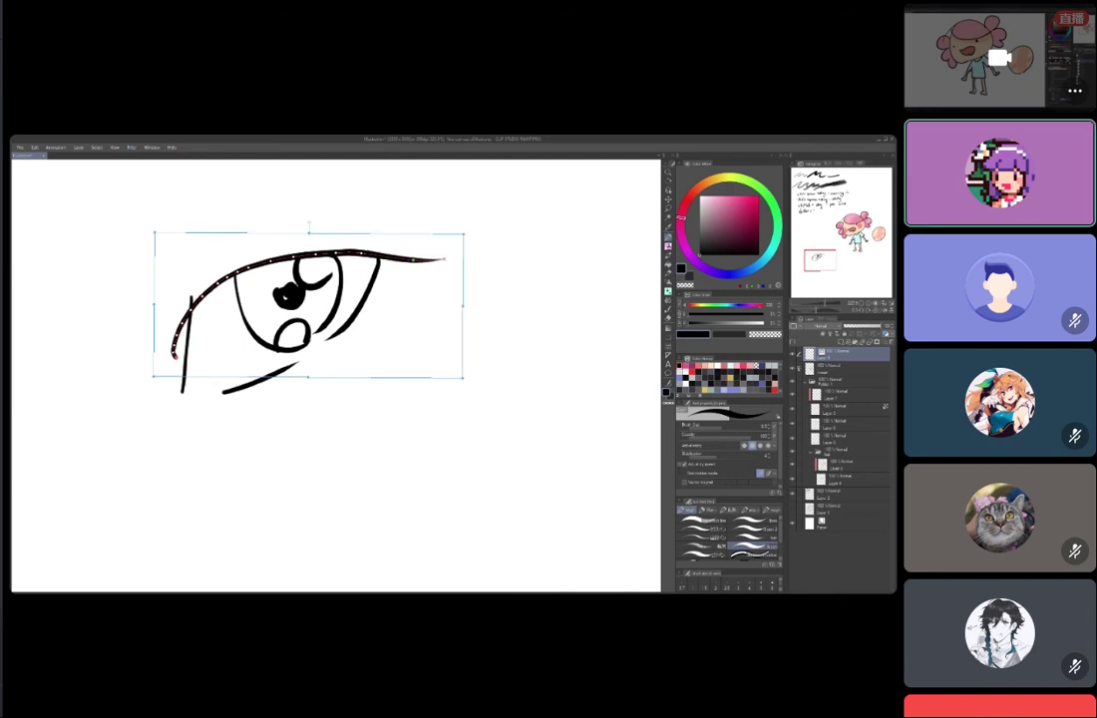
pyautogui.moveTo(469, 414); pyautogui.dragTo(1096, 479)
pyautogui.press('super+Right')
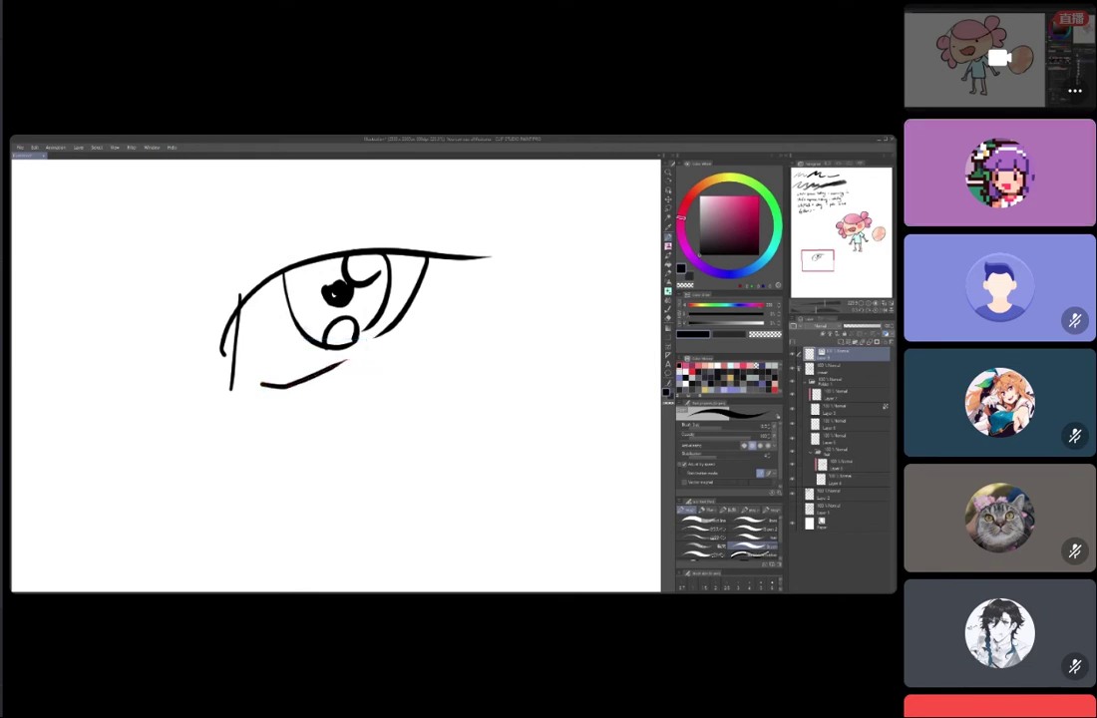
# - Stretch the eye's near-vertical inner line upward past the upper eyelid by moving its end control point
pyautogui.scroll(-2, 399, 160)
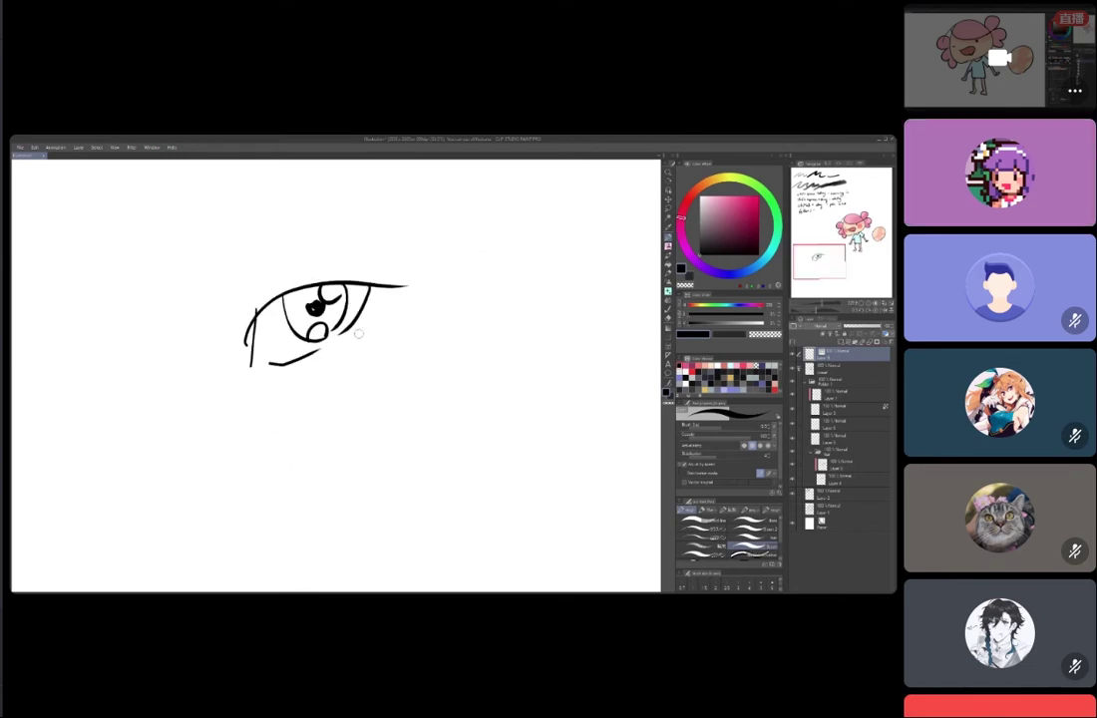
pyautogui.moveTo(375, 354); pyautogui.dragTo(393, 394)
pyautogui.scroll(1, 271, 341)
pyautogui.keyDown('ctrl'); pyautogui.click(274, 384); pyautogui.keyUp('ctrl')
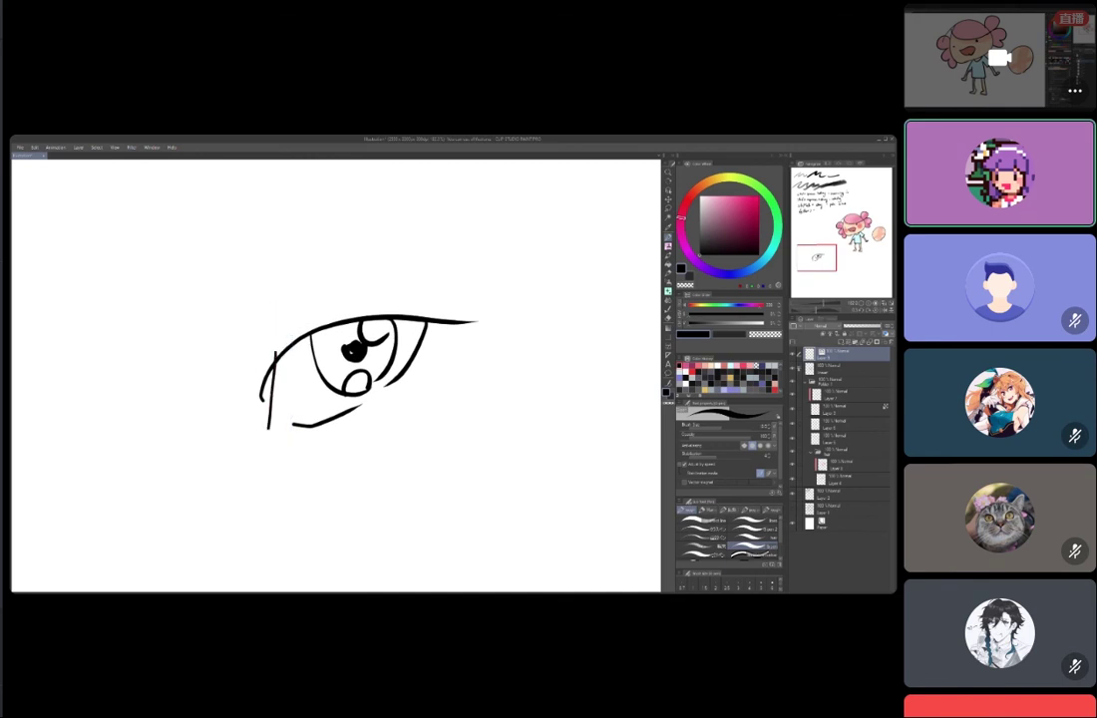
pyautogui.moveTo(278, 326); pyautogui.dragTo(277, 324)
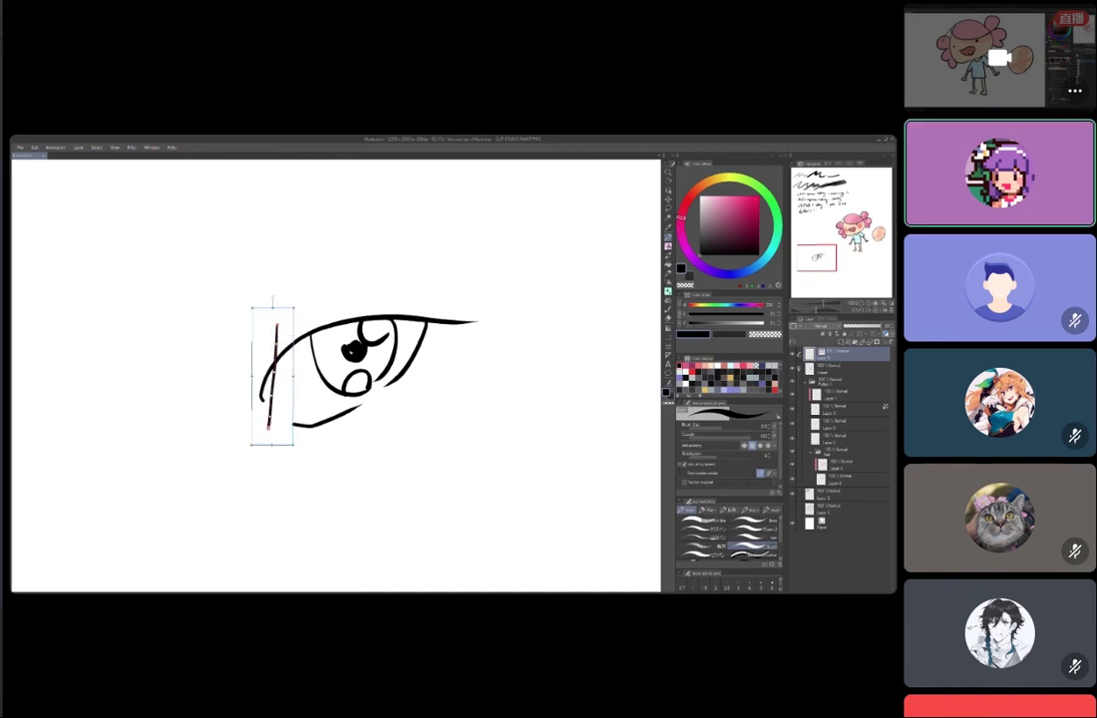
pyautogui.press('Return')
# - Erase the part of the inner line above the upper eyelid up to the intersection with the vector eraser
pyautogui.press('e')
pyautogui.moveTo(369, 369)
pyautogui.mouseDown()
pyautogui.moveTo(353, 321)
pyautogui.moveTo(308, 343)
pyautogui.mouseUp()
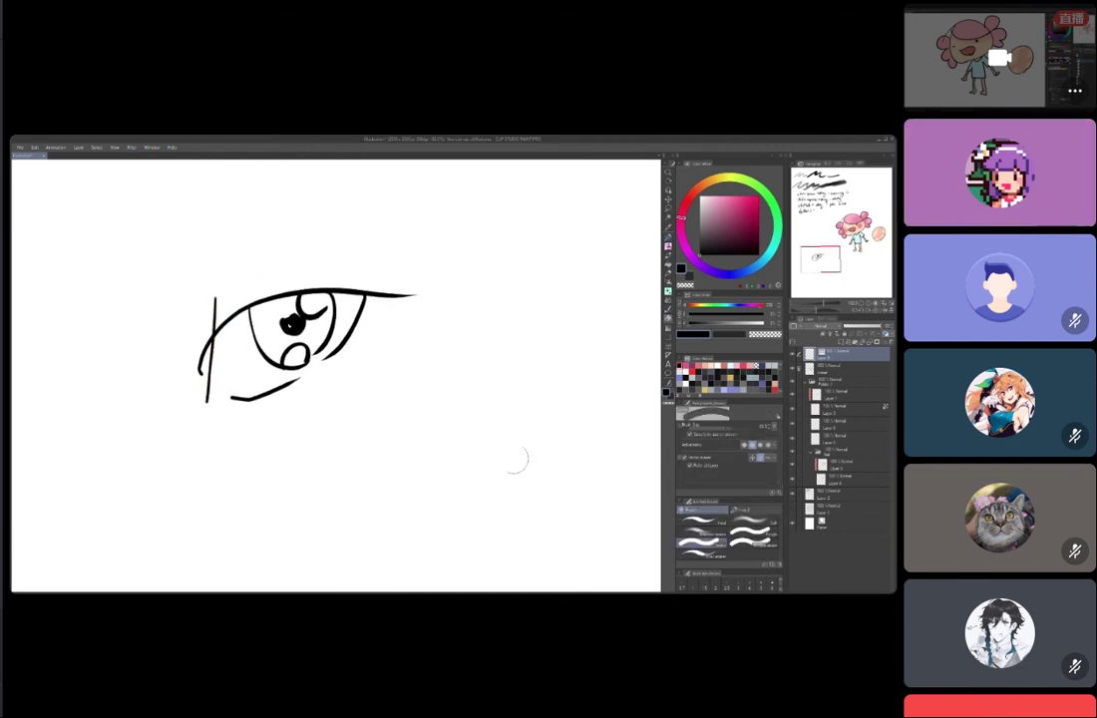
pyautogui.moveTo(188, 342); pyautogui.dragTo(216, 299)
pyautogui.press('p')
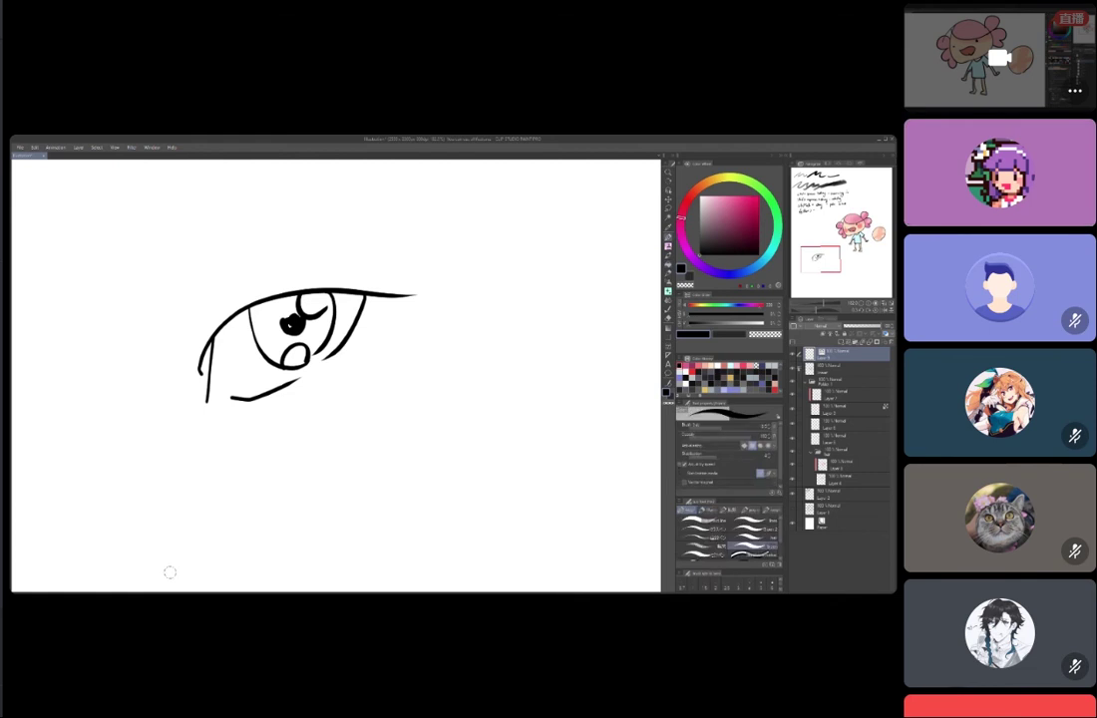
# - Look over the eye drawing, the shaded character and the handwritten shortcut notes
pyautogui.press('g')
pyautogui.scroll(-3, 335, 438)
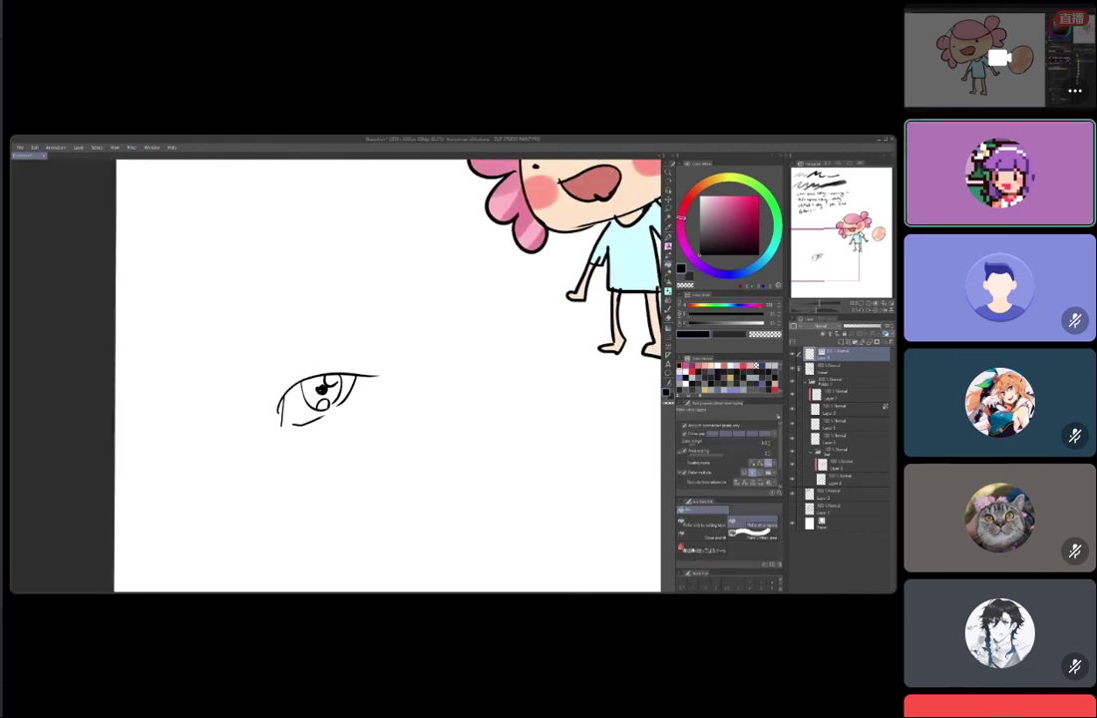
pyautogui.moveTo(328, 404)
pyautogui.mouseDown()
pyautogui.moveTo(280, 439)
pyautogui.moveTo(230, 585)
pyautogui.moveTo(232, 450)
pyautogui.moveTo(227, 500)
pyautogui.moveTo(250, 583)
pyautogui.mouseUp()
pyautogui.scroll(1, 281, 439)
pyautogui.scroll(2, 281, 439)
pyautogui.moveTo(279, 178)
pyautogui.mouseDown()
pyautogui.moveTo(351, 492)
pyautogui.moveTo(345, 567)
pyautogui.mouseUp()
pyautogui.scroll(-2, 299, 474)
pyautogui.moveTo(300, 473)
pyautogui.mouseDown()
pyautogui.moveTo(294, 369)
pyautogui.moveTo(263, 297)
pyautogui.moveTo(248, 220)
pyautogui.moveTo(269, 303)
pyautogui.moveTo(222, 256)
pyautogui.mouseUp()
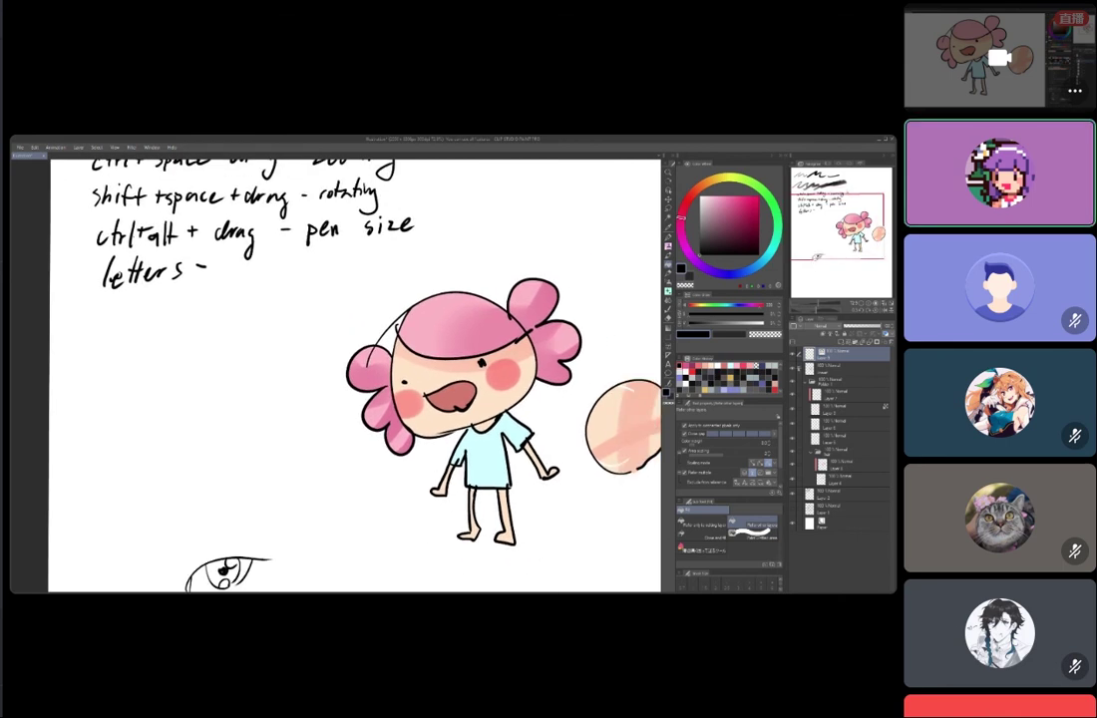
pyautogui.scroll(-5, 335, 375)
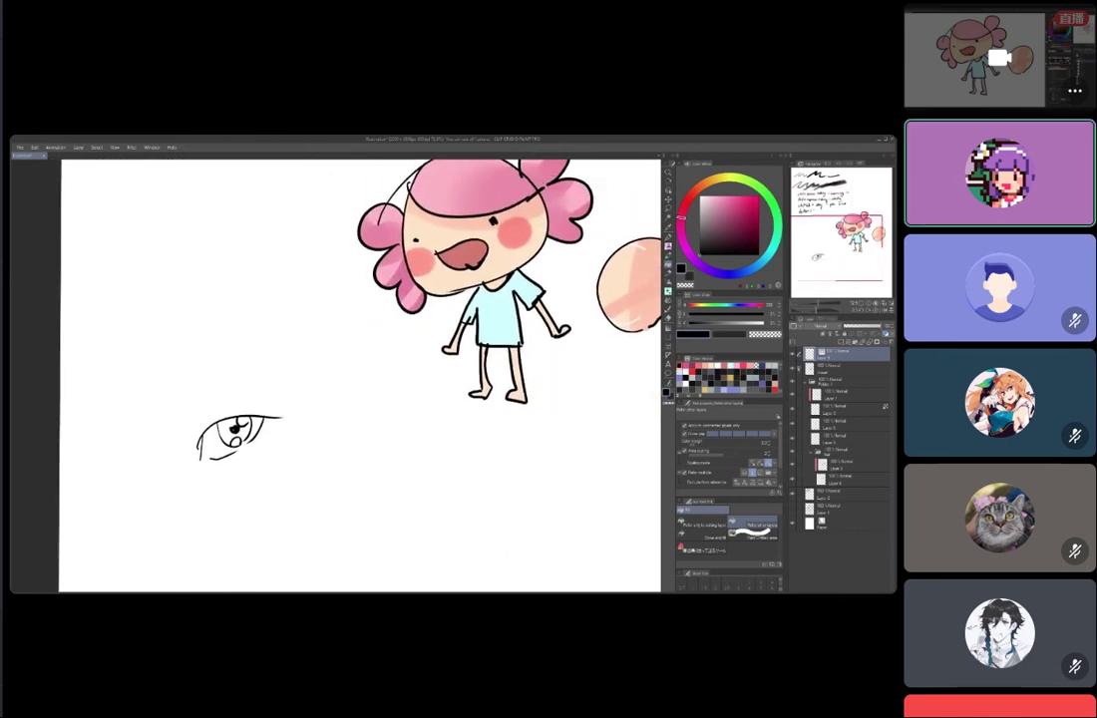
pyautogui.press('b')
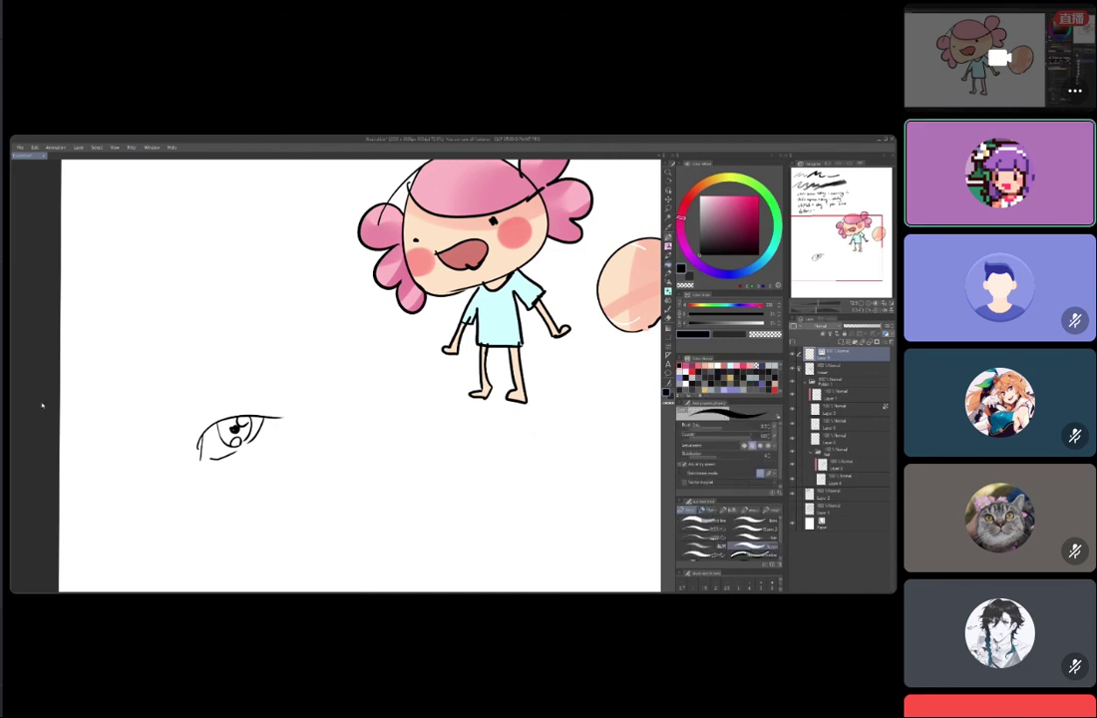
pyautogui.scroll(-3, 238, 488)
pyautogui.hotkey('ctrl', 'z')
pyautogui.moveTo(239, 488)
pyautogui.mouseDown()
pyautogui.moveTo(412, 385)
pyautogui.moveTo(315, 431)
pyautogui.moveTo(306, 460)
pyautogui.moveTo(370, 481)
pyautogui.moveTo(434, 454)
pyautogui.mouseUp()
pyautogui.press(']')
pyautogui.hotkey('ctrl', 'z')
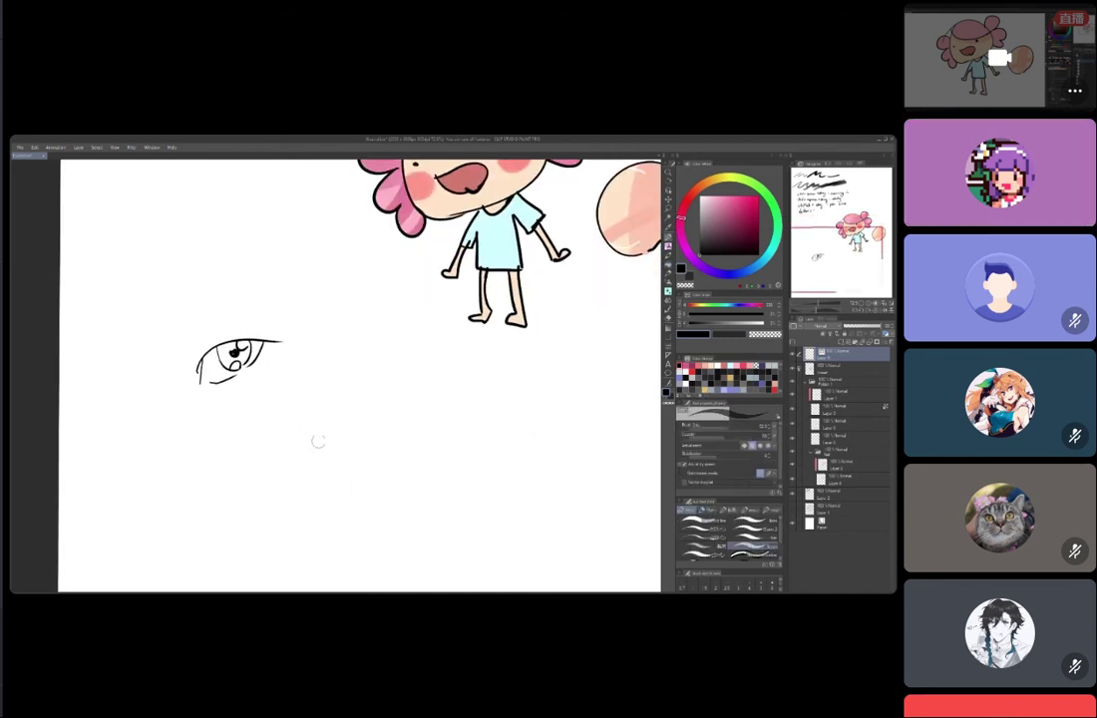
pyautogui.moveTo(302, 468)
pyautogui.mouseDown()
pyautogui.moveTo(420, 445)
pyautogui.moveTo(405, 473)
pyautogui.mouseUp()
pyautogui.hotkey('ctrl', 'z')
# - Pick layers directly from the artwork, first the character's line art layer and two colour layers under the ball
pyautogui.moveTo(396, 204); pyautogui.dragTo(337, 431)
pyautogui.scroll(1, 340, 384)
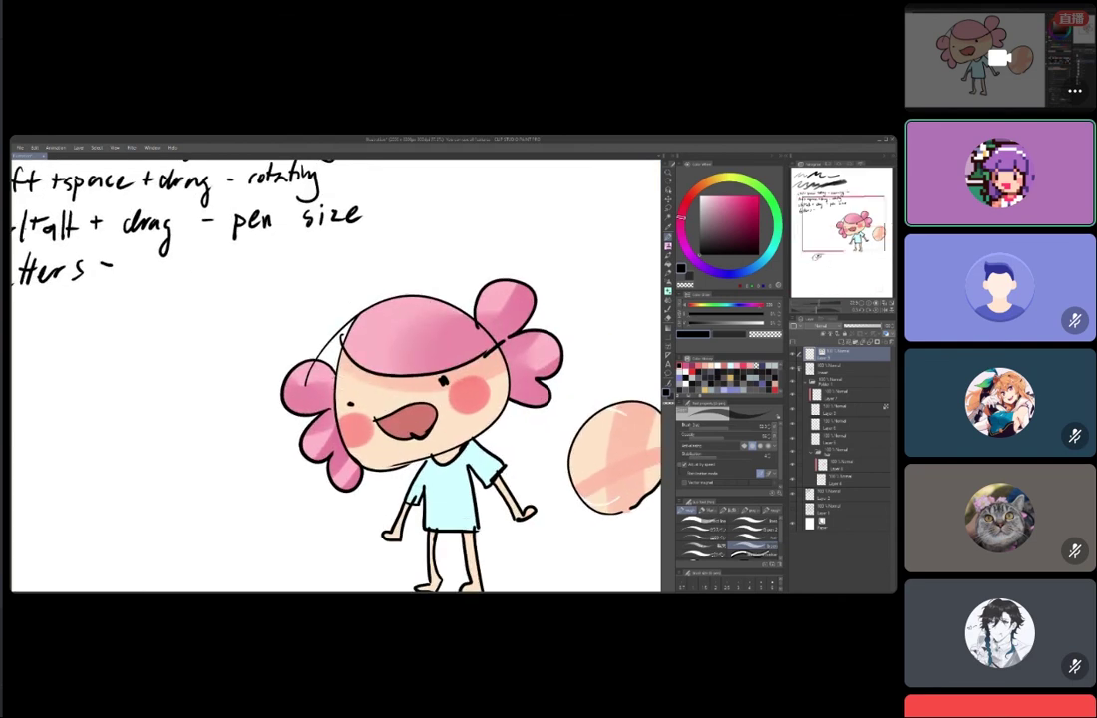
pyautogui.keyDown('ctrl'); pyautogui.keyDown('shift'); pyautogui.click(342, 384); pyautogui.keyUp('shift'); pyautogui.keyUp('ctrl')
pyautogui.moveTo(342, 384); pyautogui.dragTo(276, 329)
pyautogui.moveTo(870, 326); pyautogui.dragTo(848, 326)
pyautogui.hotkey('ctrl', 'z')
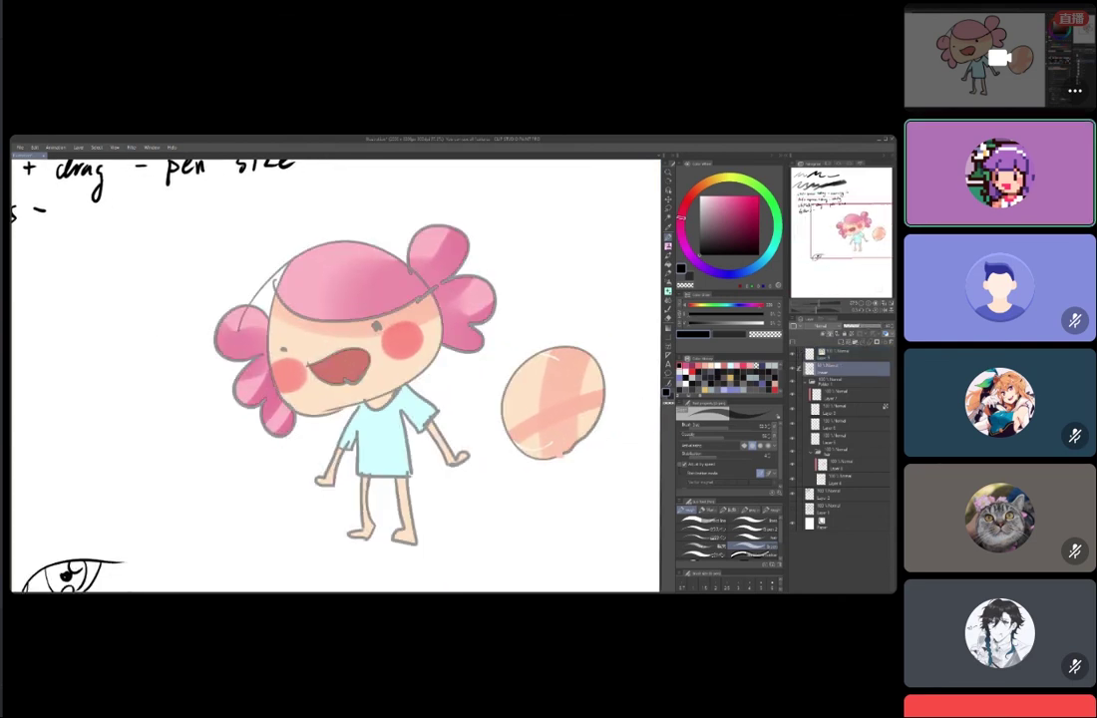
pyautogui.moveTo(221, 421); pyautogui.dragTo(151, 417)
pyautogui.keyDown('ctrl'); pyautogui.keyDown('shift'); pyautogui.click(517, 415); pyautogui.keyUp('shift'); pyautogui.keyUp('ctrl')
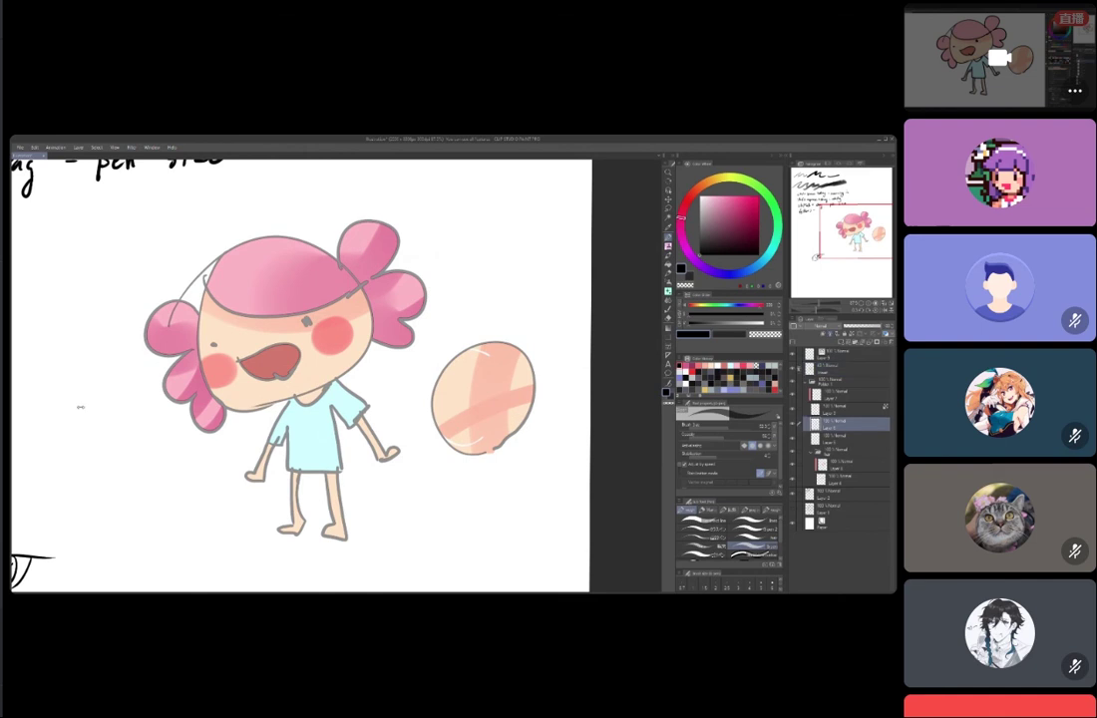
pyautogui.keyDown('ctrl'); pyautogui.keyDown('shift'); pyautogui.click(507, 400); pyautogui.keyUp('shift'); pyautogui.keyUp('ctrl')
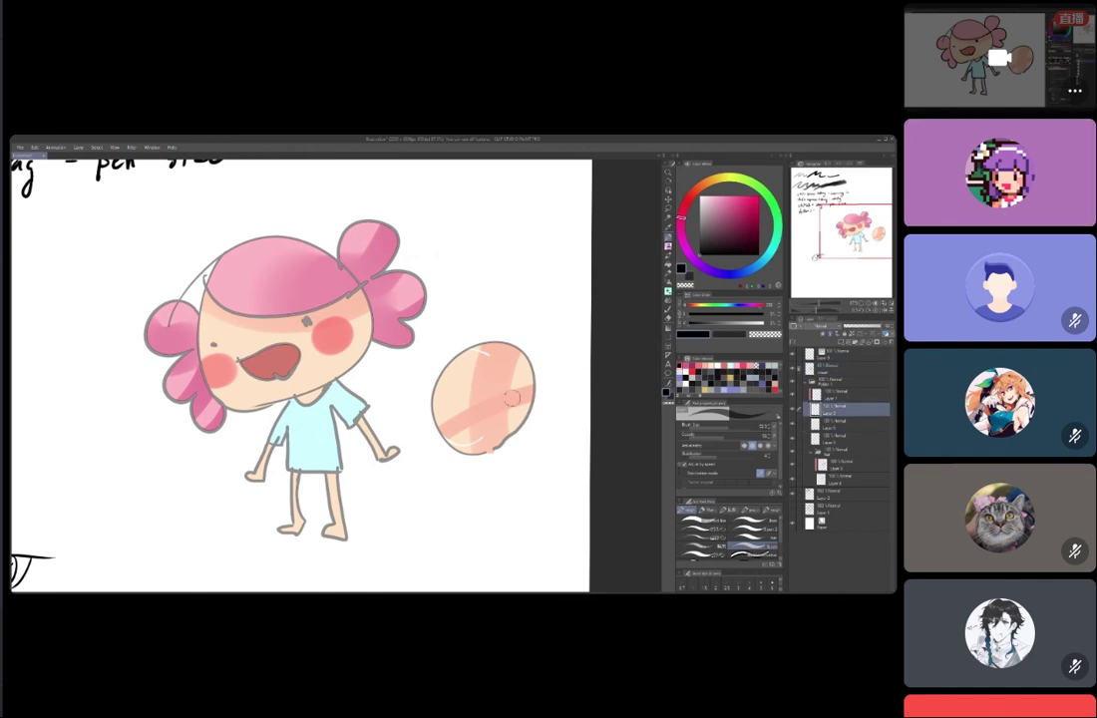
# - Paint a stroke in the ball's sampled light skin colour past its lower edge, and make the line art layer active
pyautogui.keyDown('alt'); pyautogui.click(508, 429); pyautogui.keyUp('alt')
pyautogui.scroll(2, 527, 422)
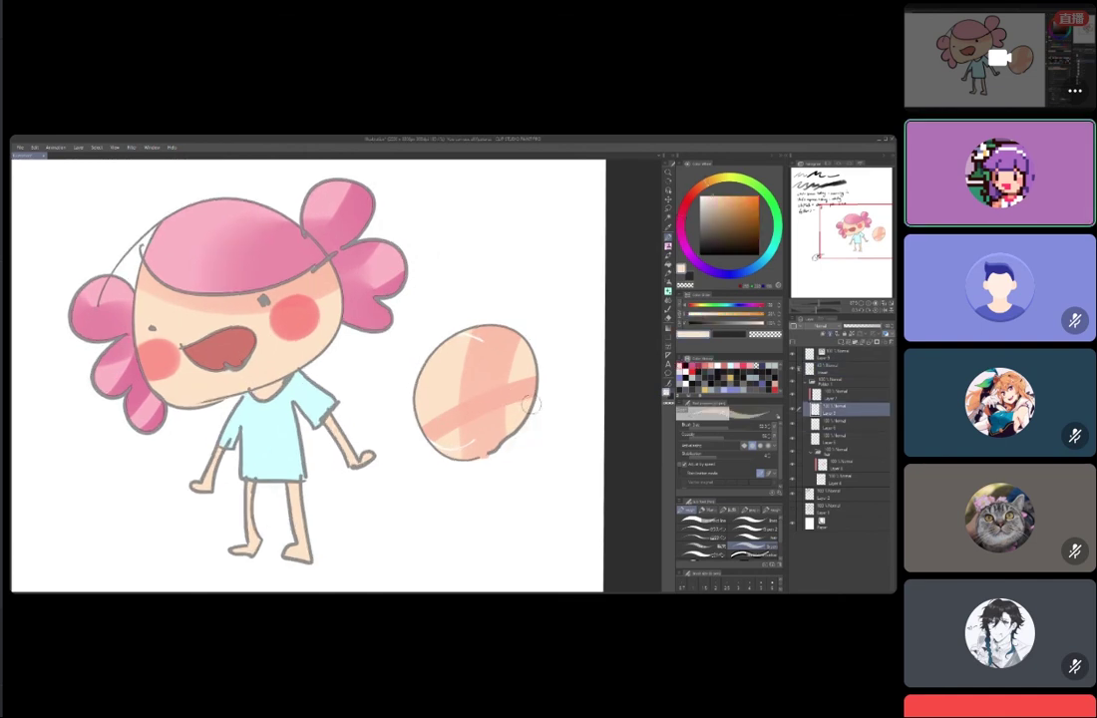
pyautogui.moveTo(539, 407); pyautogui.dragTo(510, 458)
pyautogui.click(837, 368)
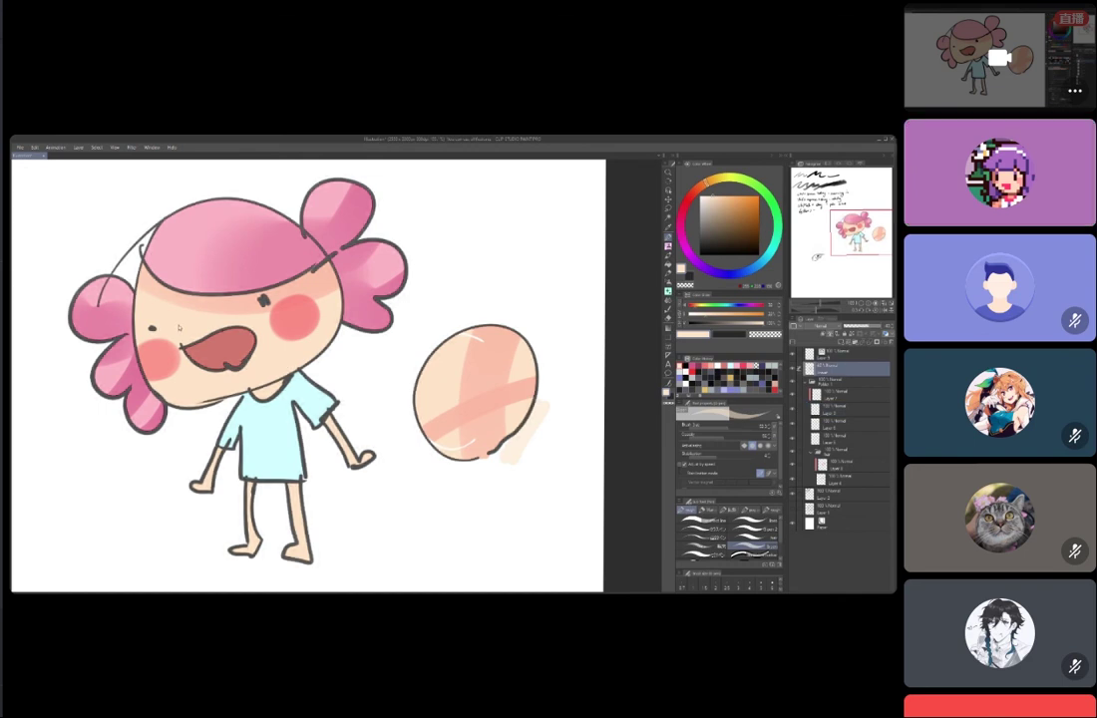
# - Sketch a second, smaller eye in thick black strokes on the topmost layer, below and beside the first eye
pyautogui.moveTo(176, 329); pyautogui.dragTo(269, 160)
pyautogui.moveTo(152, 427)
pyautogui.mouseDown()
pyautogui.moveTo(201, 330)
pyautogui.moveTo(347, 267)
pyautogui.moveTo(394, 383)
pyautogui.mouseUp()
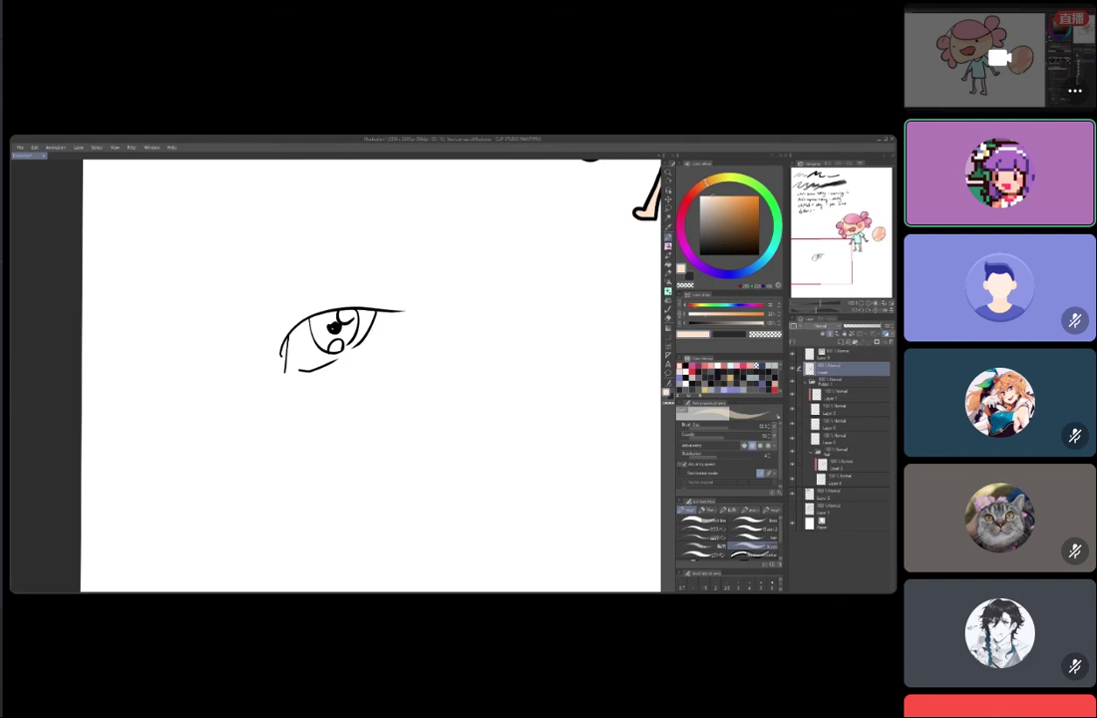
pyautogui.click(843, 354)
pyautogui.moveTo(331, 410); pyautogui.dragTo(184, 429)
pyautogui.click(682, 384)
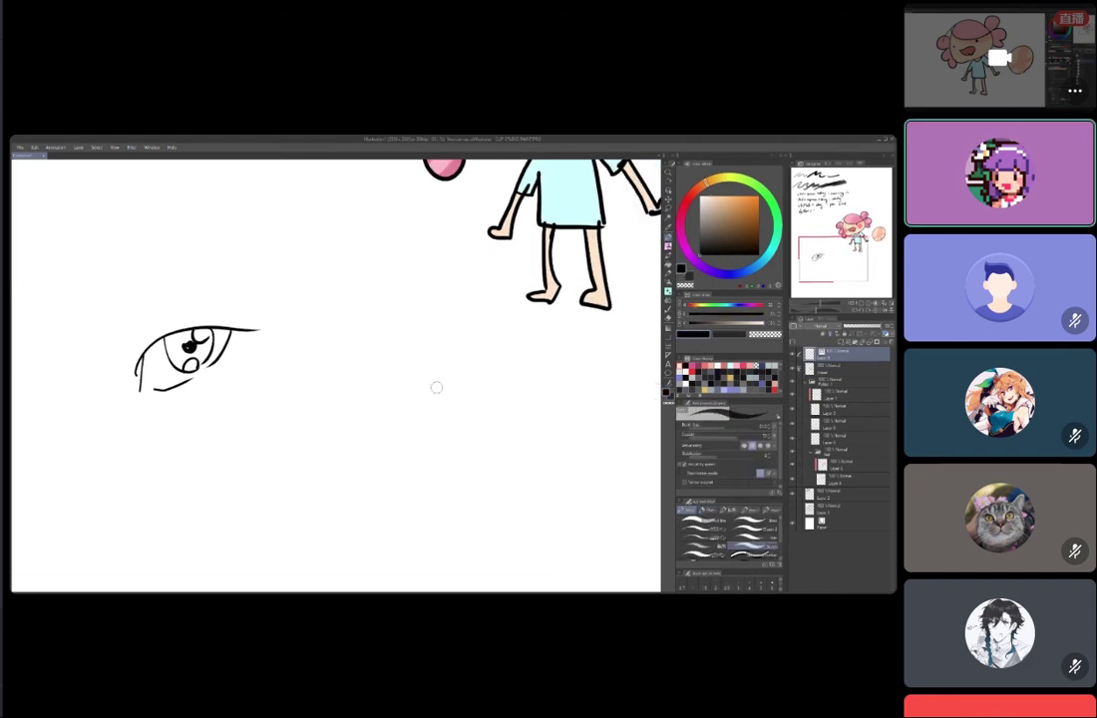
pyautogui.moveTo(319, 363)
pyautogui.mouseDown()
pyautogui.moveTo(347, 360)
pyautogui.moveTo(287, 410)
pyautogui.moveTo(325, 405)
pyautogui.moveTo(346, 385)
pyautogui.moveTo(311, 408)
pyautogui.moveTo(321, 387)
pyautogui.moveTo(333, 387)
pyautogui.moveTo(329, 404)
pyautogui.moveTo(342, 379)
pyautogui.moveTo(278, 412)
pyautogui.mouseUp()
pyautogui.hotkey('ctrl', 'z')
pyautogui.scroll(3, 331, 378)
pyautogui.moveTo(330, 378); pyautogui.dragTo(426, 294)
pyautogui.scroll(2, 383, 332)
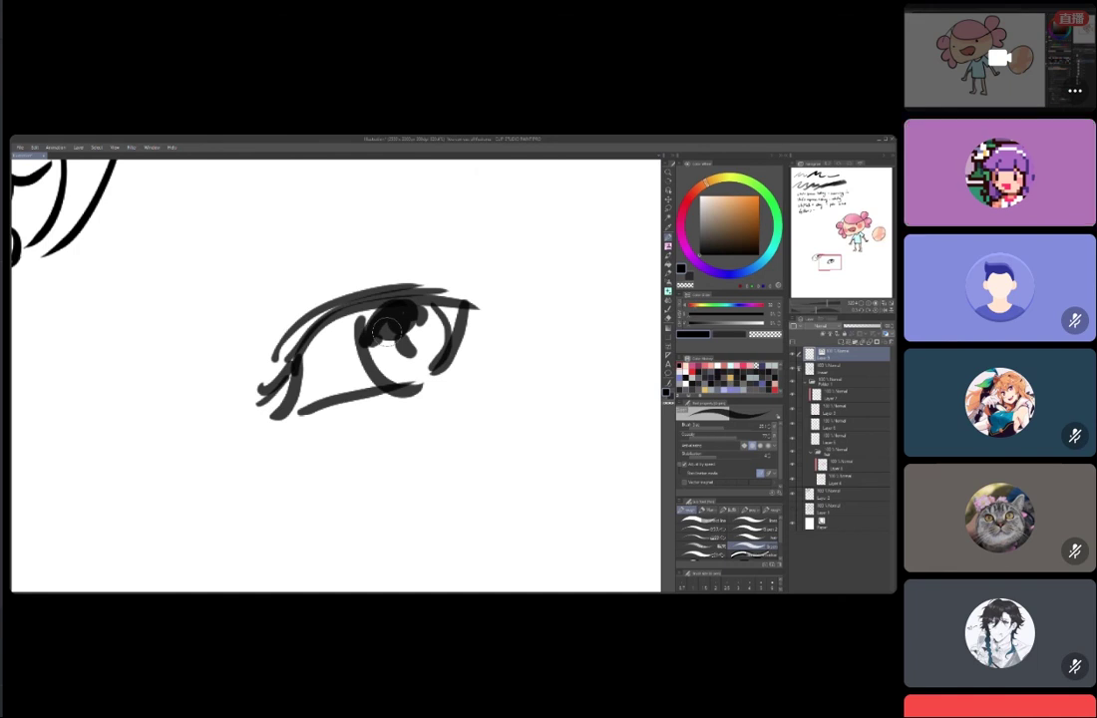
# - Create a new layer beneath the eye sketch and paint light orange skin tone around the upper eyelid and inner corner
pyautogui.hotkey('alt', '[')
pyautogui.hotkey('ctrl', 'shift', 'n')
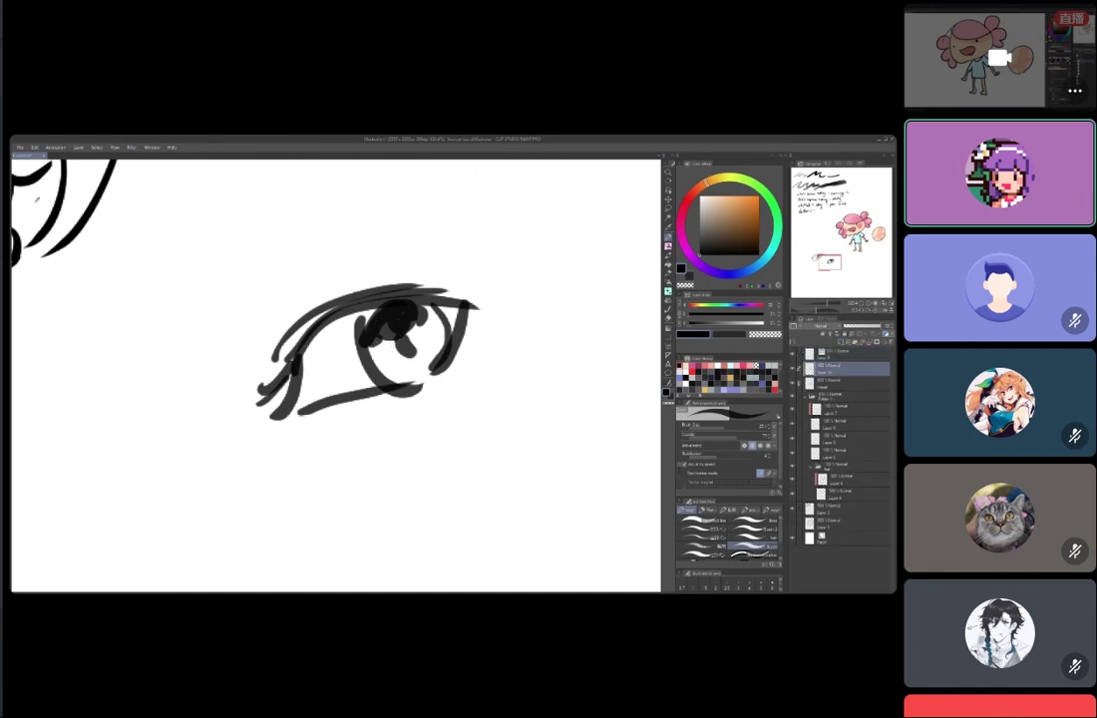
pyautogui.press('x')
pyautogui.moveTo(252, 365); pyautogui.dragTo(455, 268)
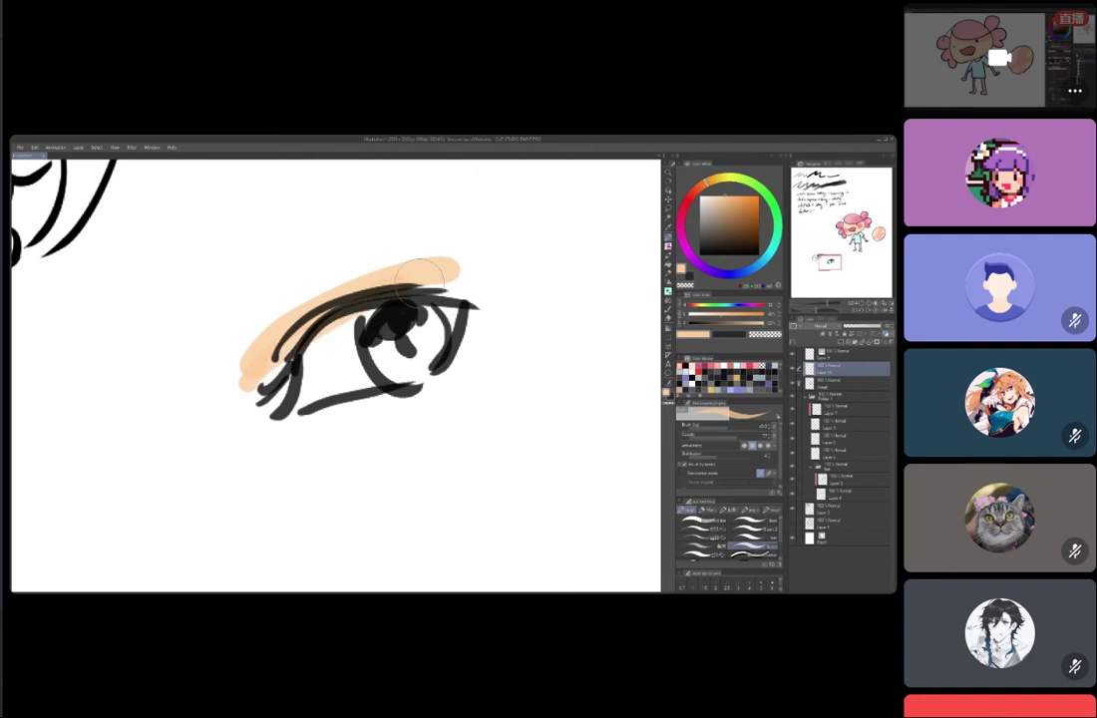
pyautogui.moveTo(294, 339); pyautogui.dragTo(554, 284)
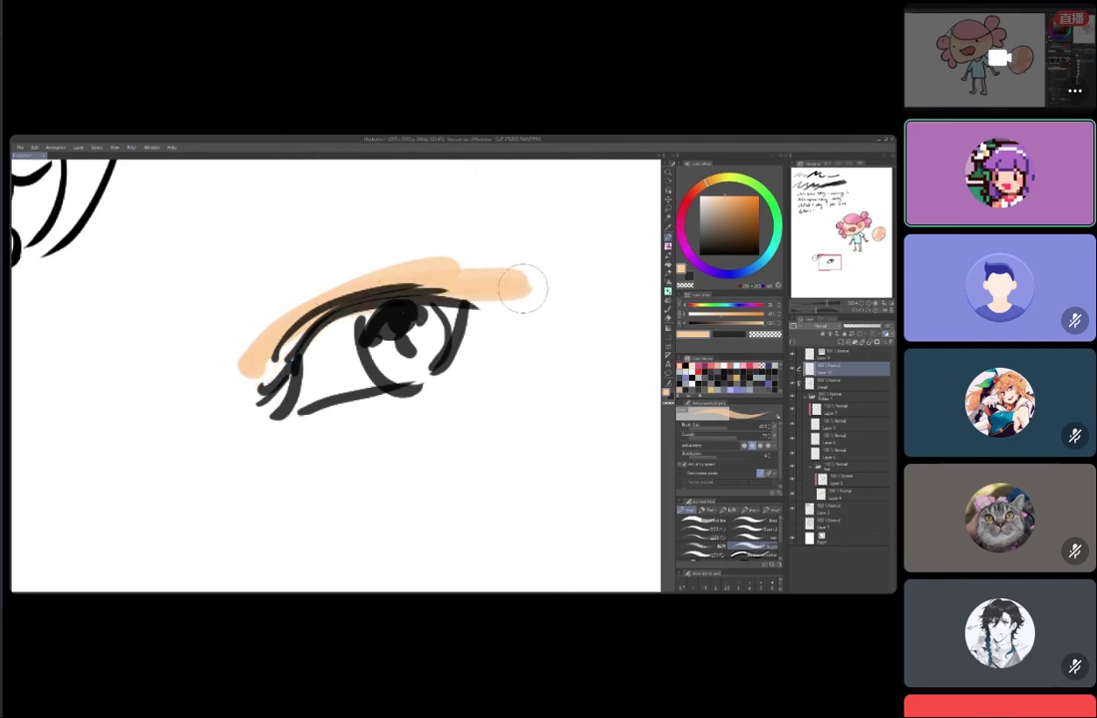
pyautogui.moveTo(289, 319)
pyautogui.mouseDown()
pyautogui.moveTo(483, 294)
pyautogui.moveTo(489, 305)
pyautogui.mouseUp()
pyautogui.moveTo(261, 369); pyautogui.dragTo(255, 467)
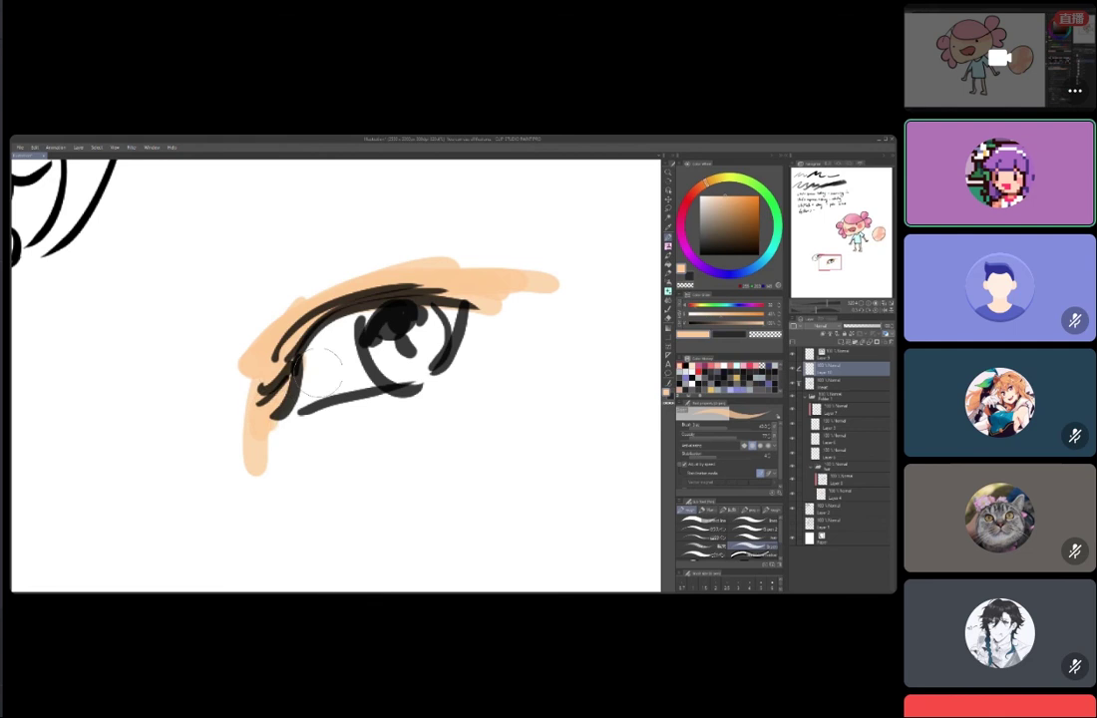
# - Erase the excess light orange paint beyond the second eye's outer corner and below its inner corner
pyautogui.scroll(-3, 333, 385)
pyautogui.press('e')
pyautogui.moveTo(286, 431); pyautogui.dragTo(299, 424)
pyautogui.moveTo(431, 349)
pyautogui.mouseDown()
pyautogui.moveTo(407, 369)
pyautogui.moveTo(436, 448)
pyautogui.mouseUp()
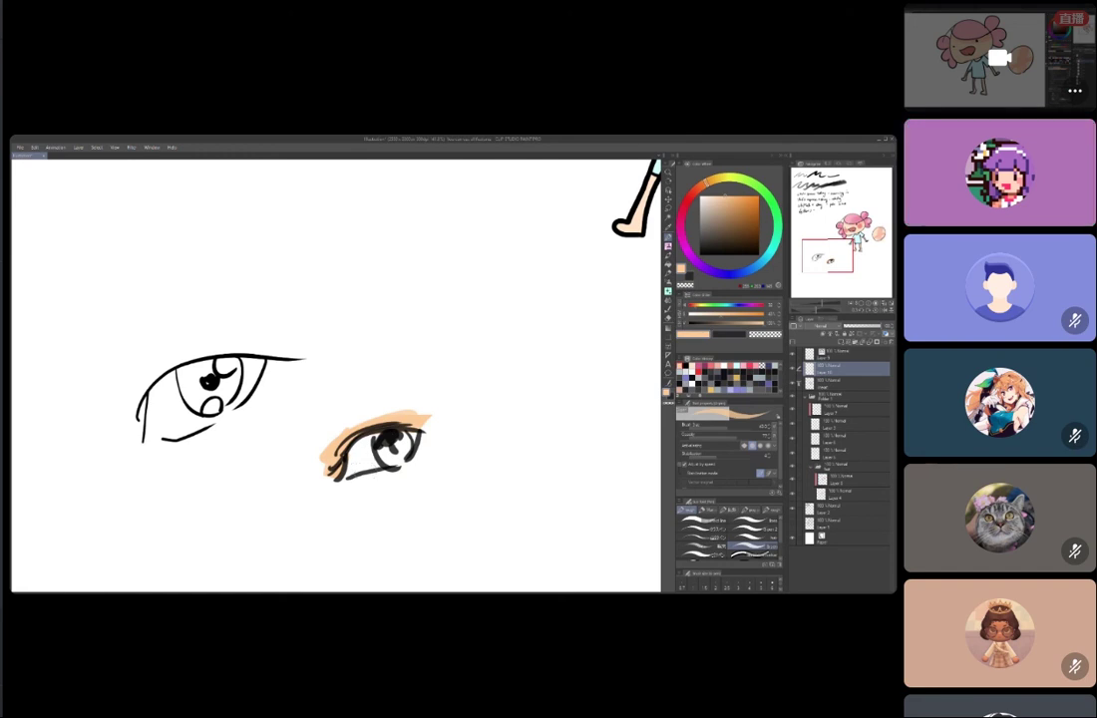
# - Step down and back up through the layer stack, from the eye's colour layer to the layers in the character's folder
pyautogui.scroll(-5, 219, 559)
pyautogui.scroll(2, 353, 423)
pyautogui.scroll(1, 323, 472)
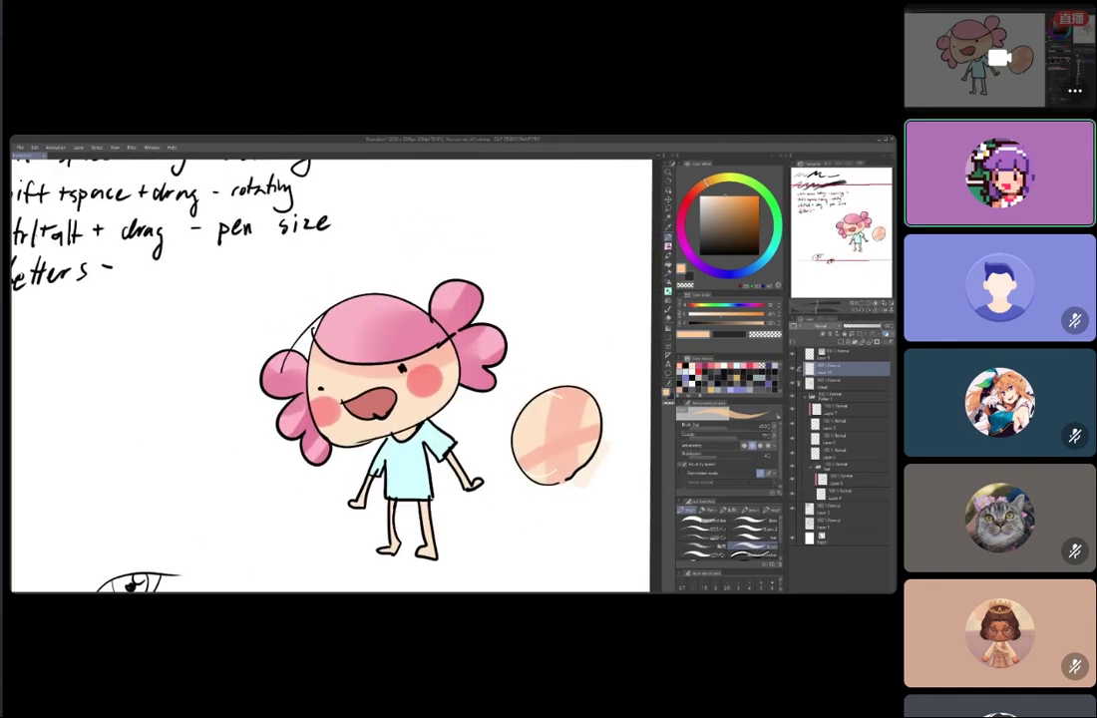
pyautogui.moveTo(323, 471); pyautogui.dragTo(313, 416)
pyautogui.press('x')
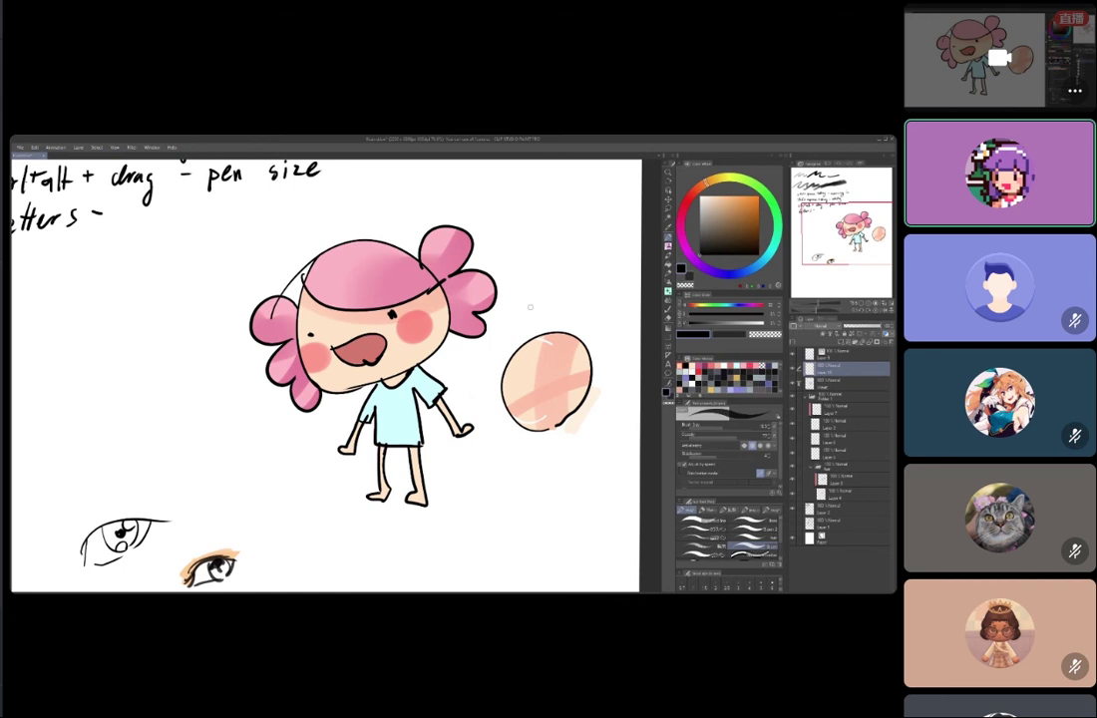
pyautogui.moveTo(531, 310); pyautogui.dragTo(520, 302)
pyautogui.hotkey('alt', '[')
pyautogui.hotkey('alt', '[')
pyautogui.hotkey('alt', '[')
pyautogui.hotkey('alt', '[')
pyautogui.hotkey('alt', '[')
pyautogui.hotkey('alt', '[')
pyautogui.hotkey('alt', ']')
pyautogui.hotkey('alt', ']')
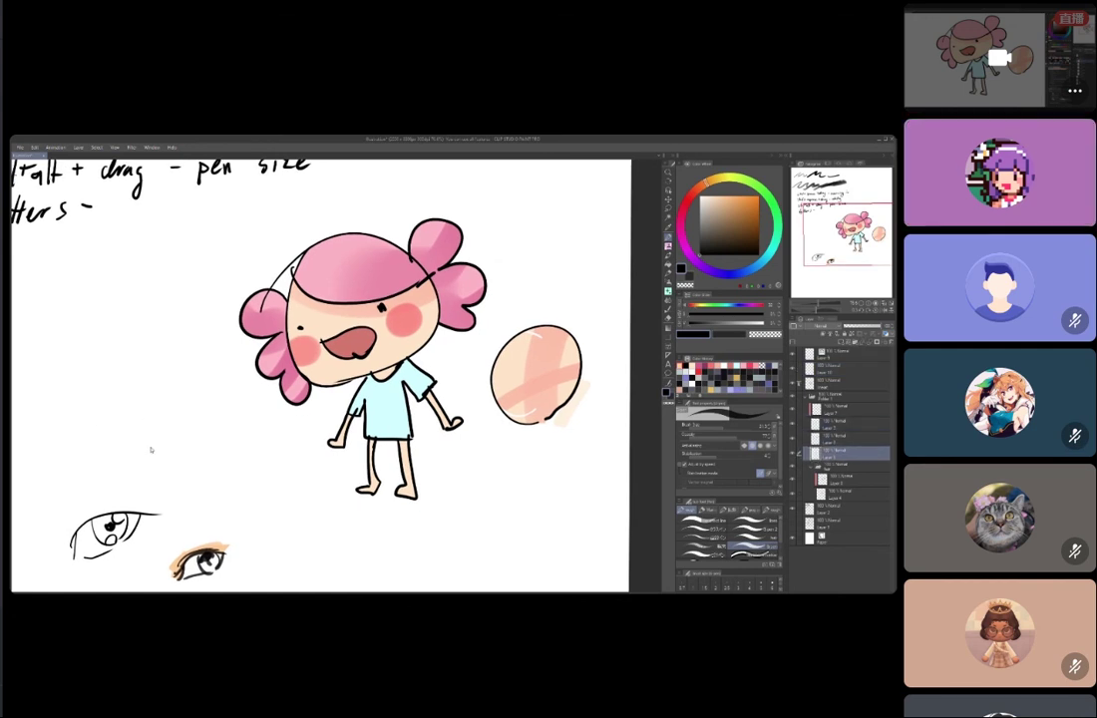
pyautogui.hotkey('alt', '[')
pyautogui.hotkey('alt', '[')
pyautogui.hotkey('alt', ']')
pyautogui.hotkey('alt', ']')
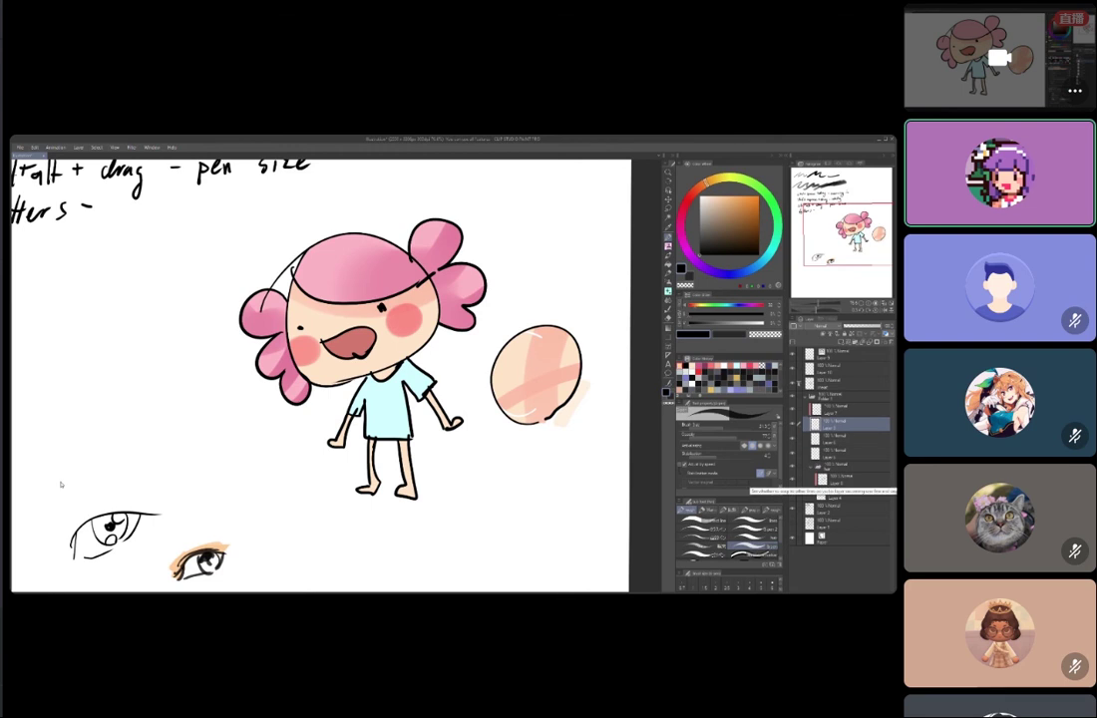
pyautogui.moveTo(297, 197); pyautogui.dragTo(311, 213)
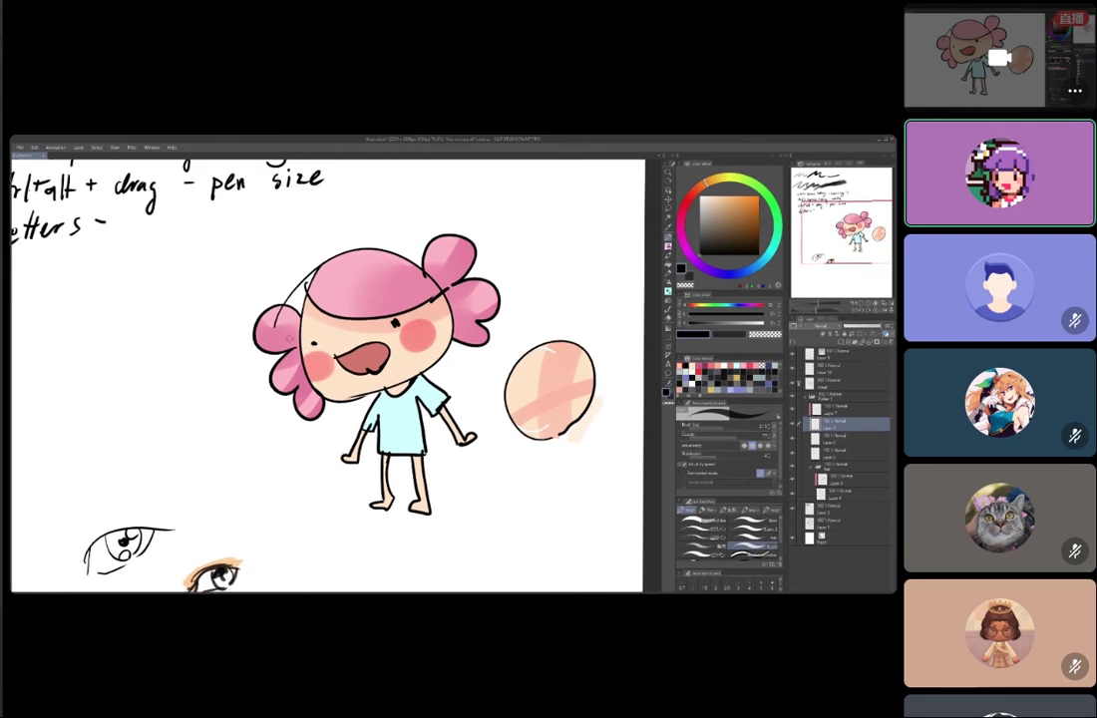
pyautogui.hotkey('alt', '[')
pyautogui.moveTo(146, 438); pyautogui.dragTo(153, 452)
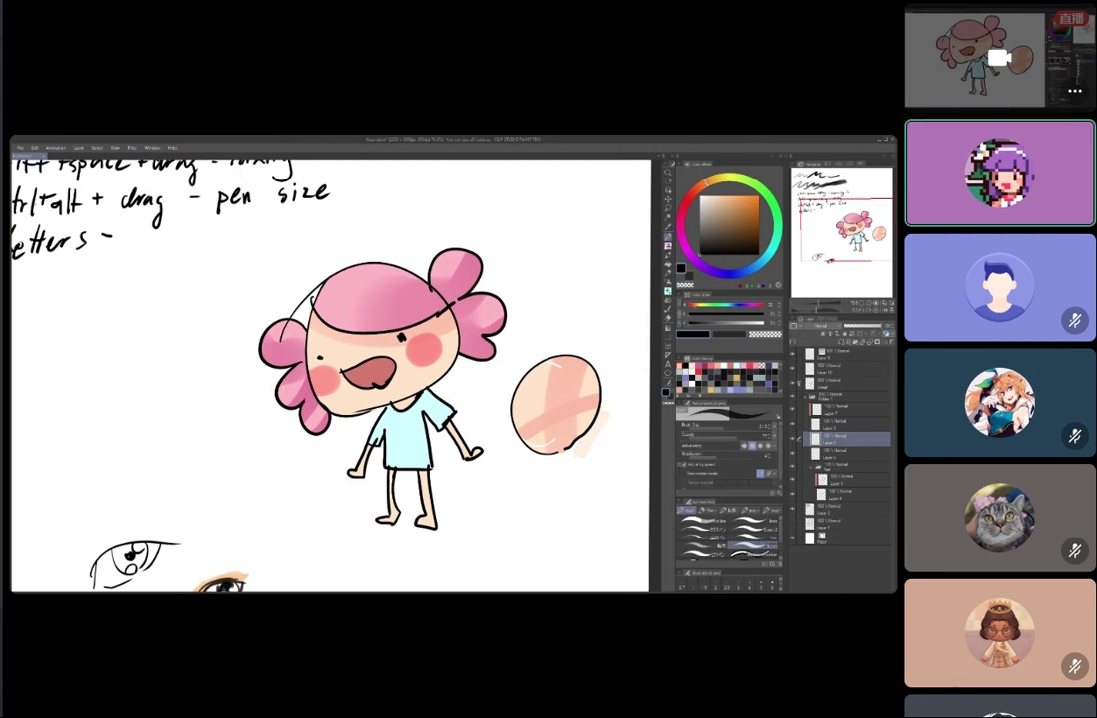
# - Examine the character's shading and colour up close while selecting clipped and base layers in its folders
pyautogui.click(843, 479)
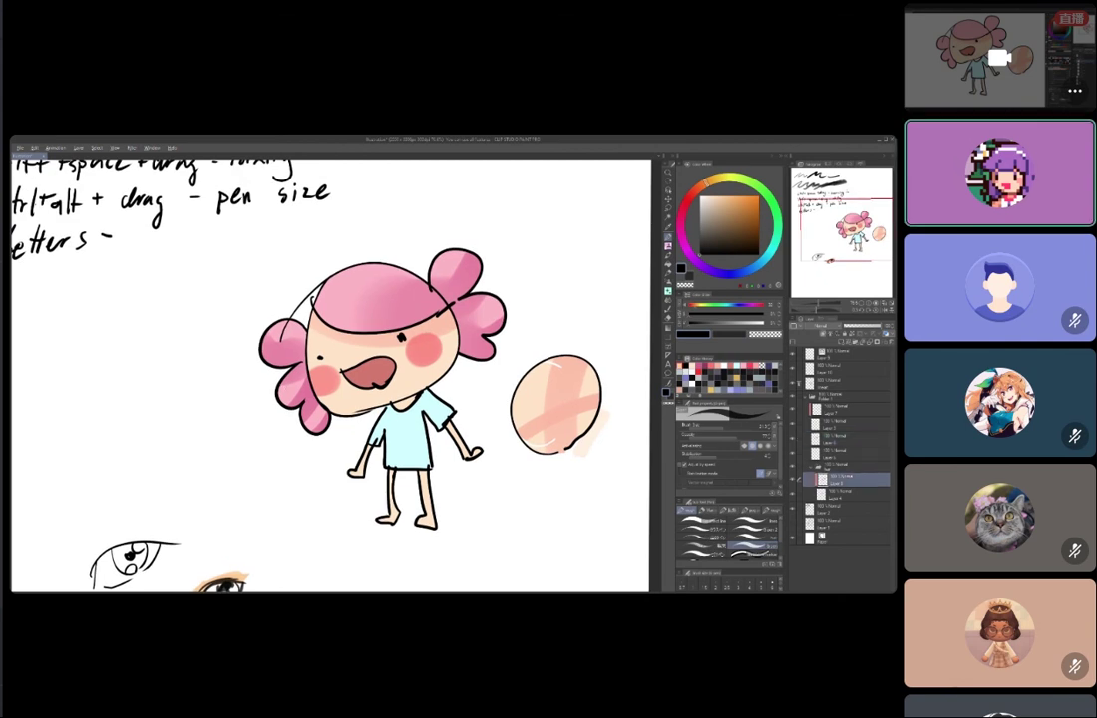
pyautogui.scroll(2, 378, 351)
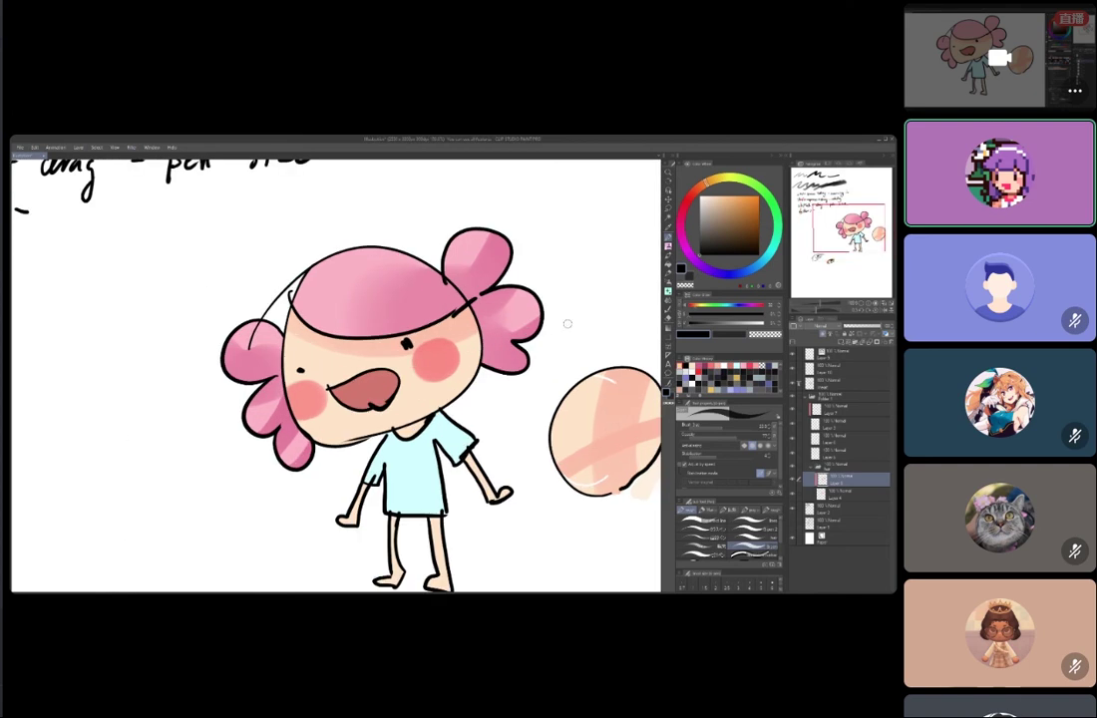
pyautogui.scroll(-3, 446, 388)
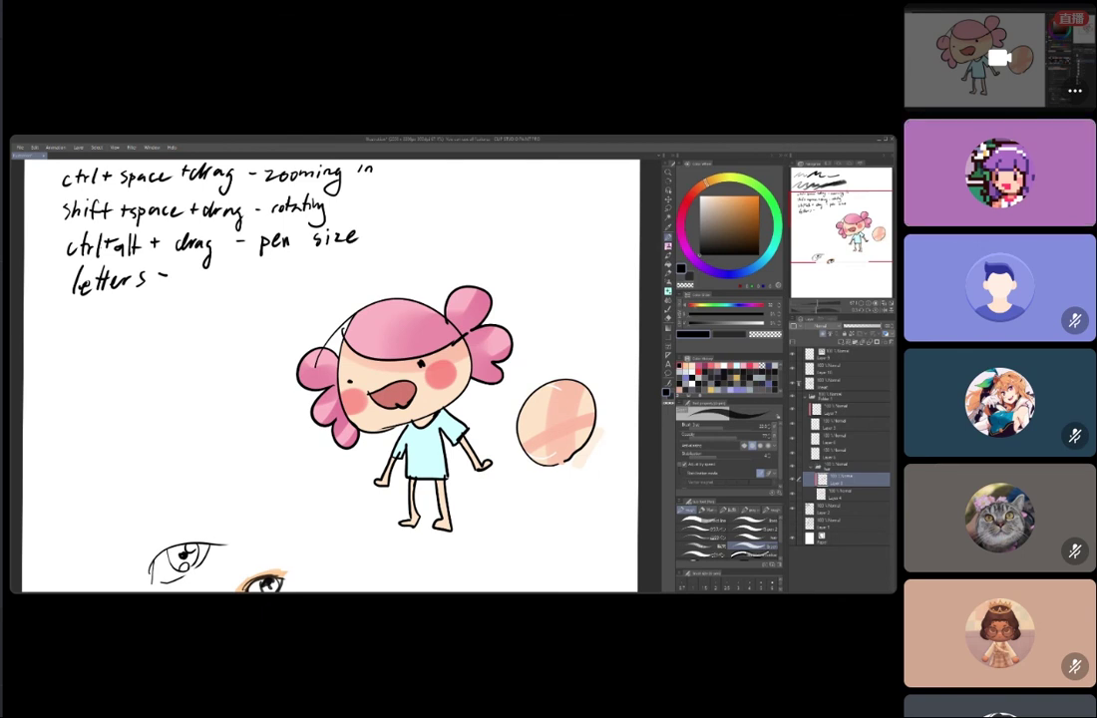
pyautogui.moveTo(538, 436); pyautogui.dragTo(607, 413)
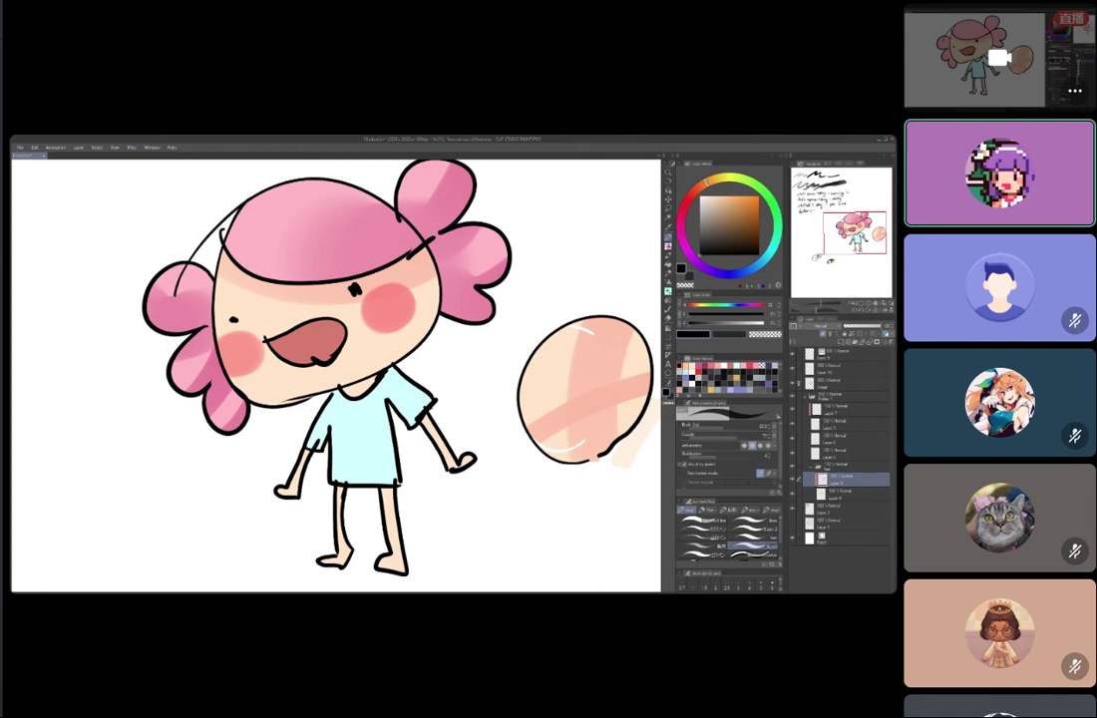
pyautogui.click(848, 423)
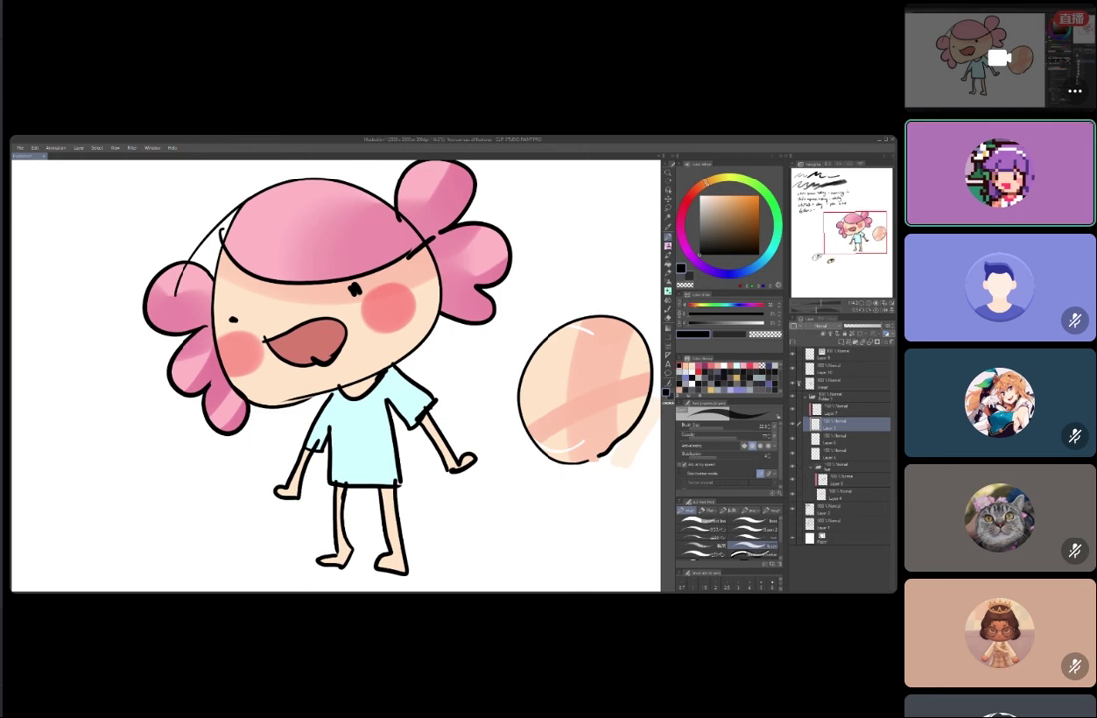
pyautogui.scroll(5, 379, 305)
pyautogui.click(844, 409)
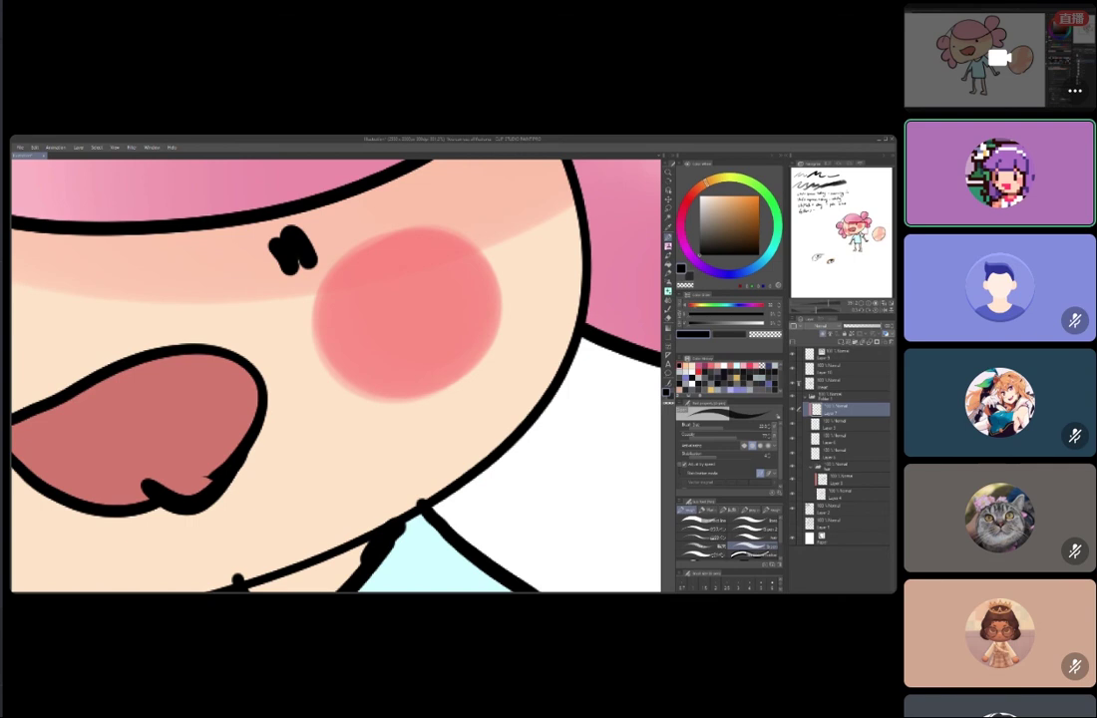
pyautogui.scroll(-6, 425, 406)
pyautogui.moveTo(433, 561)
pyautogui.mouseDown()
pyautogui.moveTo(382, 430)
pyautogui.moveTo(360, 446)
pyautogui.moveTo(373, 439)
pyautogui.moveTo(392, 514)
pyautogui.moveTo(395, 504)
pyautogui.mouseUp()
pyautogui.scroll(-2, 382, 430)
pyautogui.scroll(1, 382, 431)
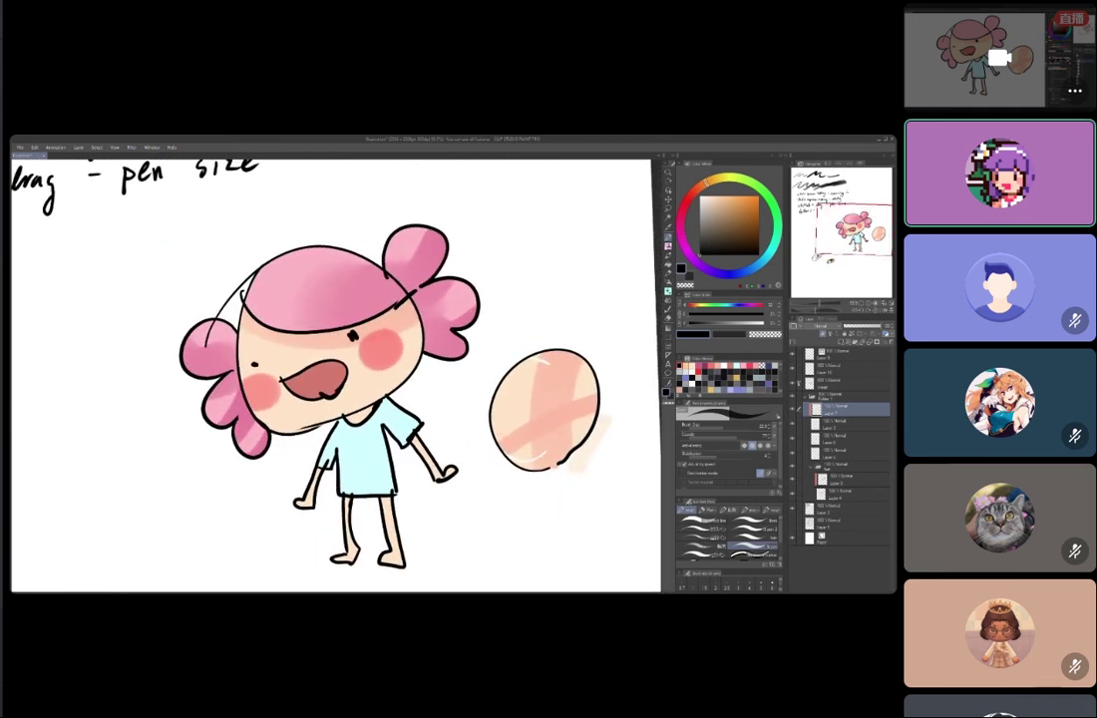
# - Add a layer beneath the folder's top clipped layer, try a black stroke on the lower cheek, and select the layer below as well
pyautogui.click(841, 424)
pyautogui.hotkey('ctrl', 'shift', 'n')
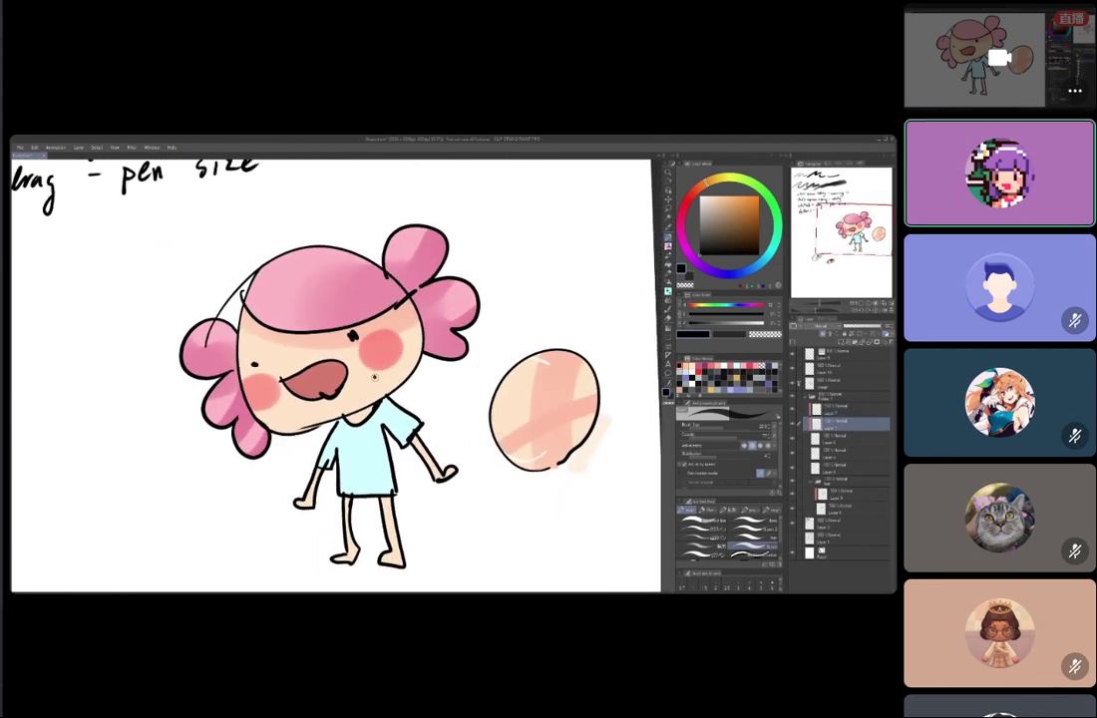
pyautogui.scroll(2, 368, 384)
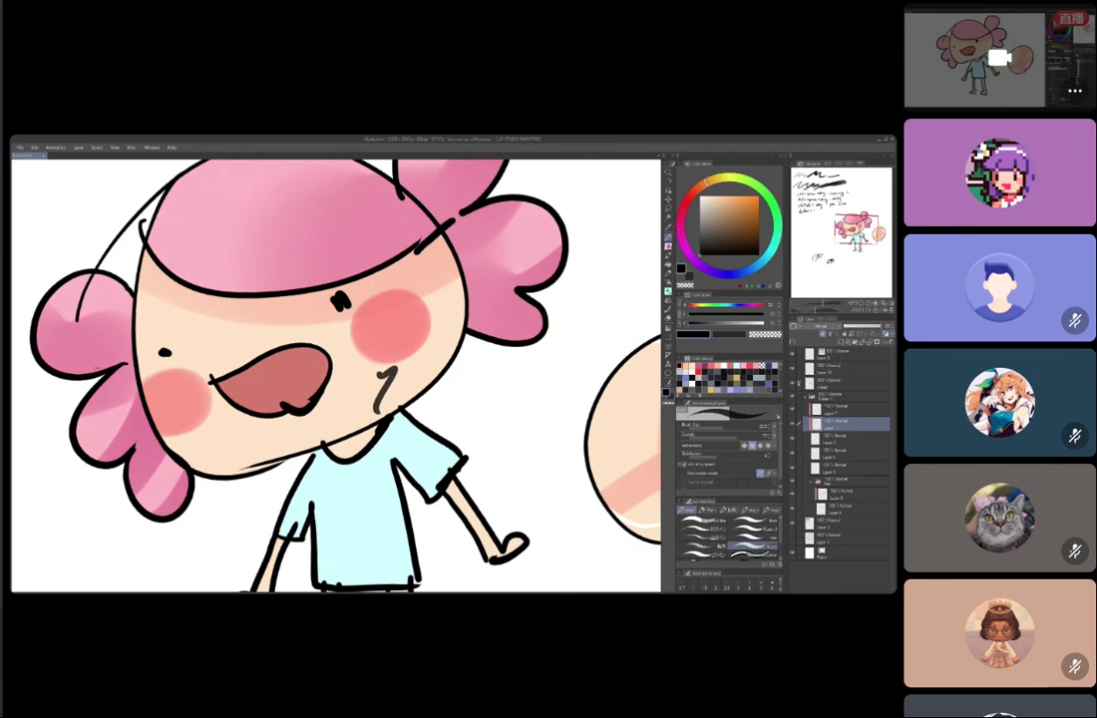
pyautogui.click(840, 368)
pyautogui.click(840, 424)
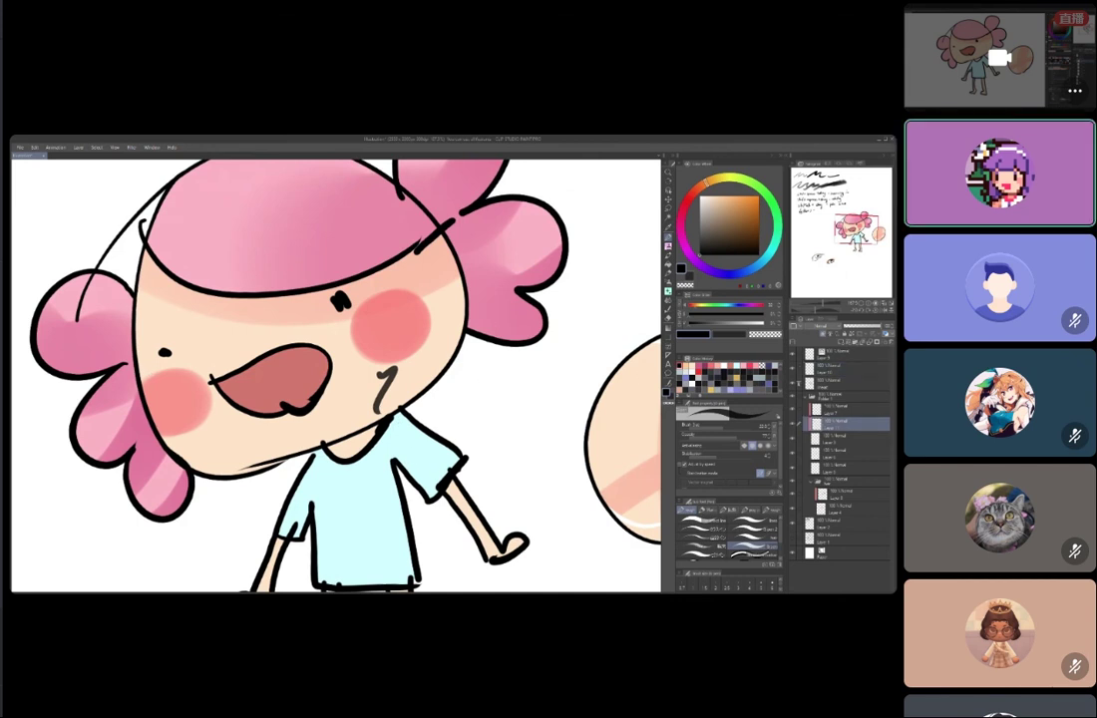
pyautogui.click(799, 439)
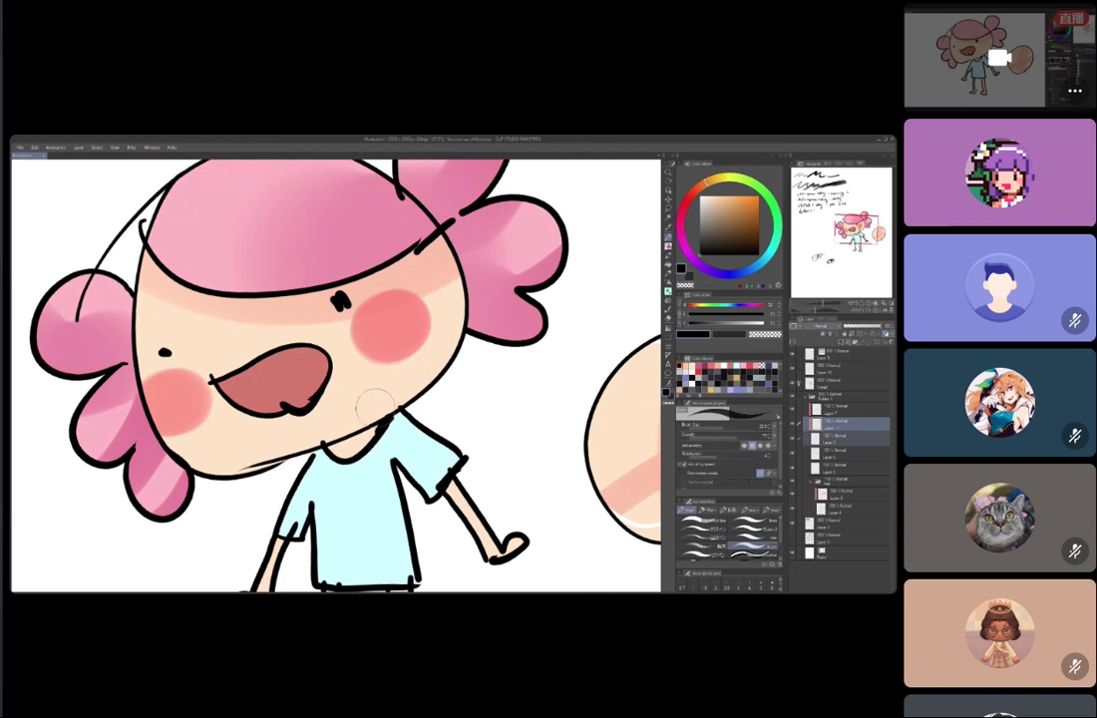
pyautogui.moveTo(394, 463); pyautogui.dragTo(309, 462)
pyautogui.moveTo(409, 544); pyautogui.dragTo(324, 428)
pyautogui.press('h')
pyautogui.press('h')
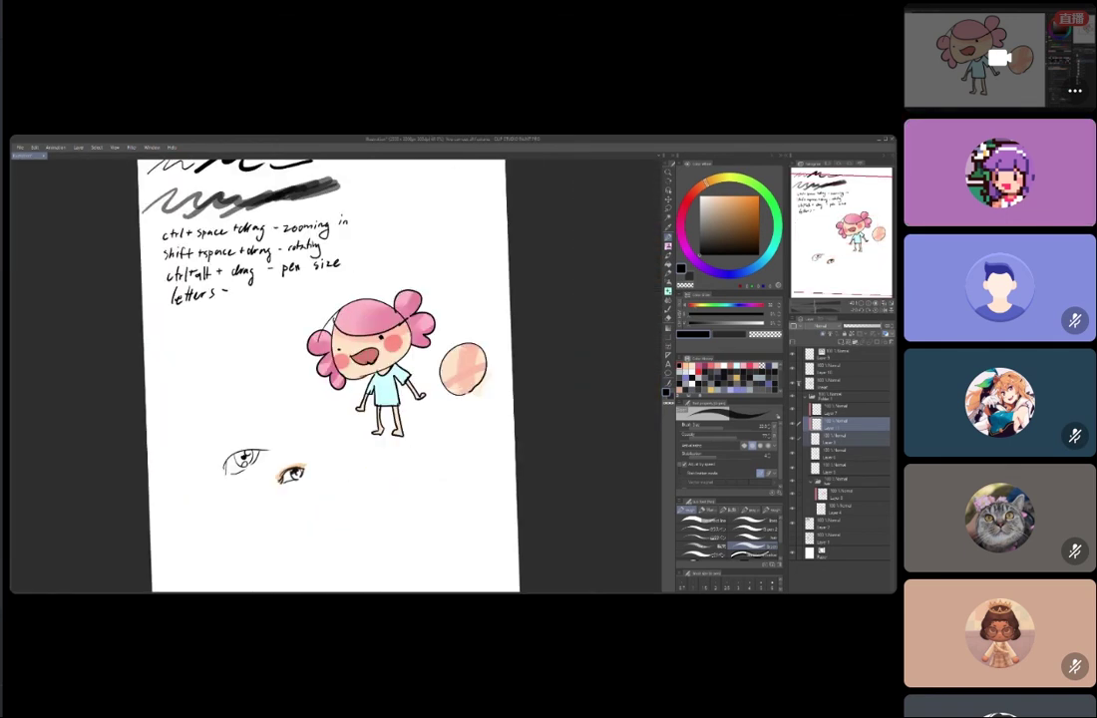